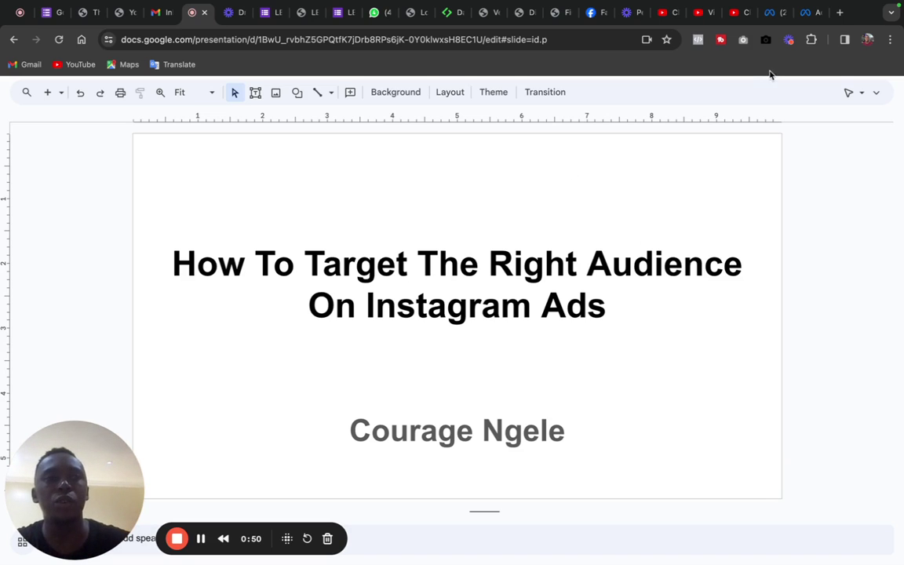
# Switch to Meta Ads Manager and create a new campaign with the Sales objective and the manual sales campaign setup
pyautogui.click(805, 14)
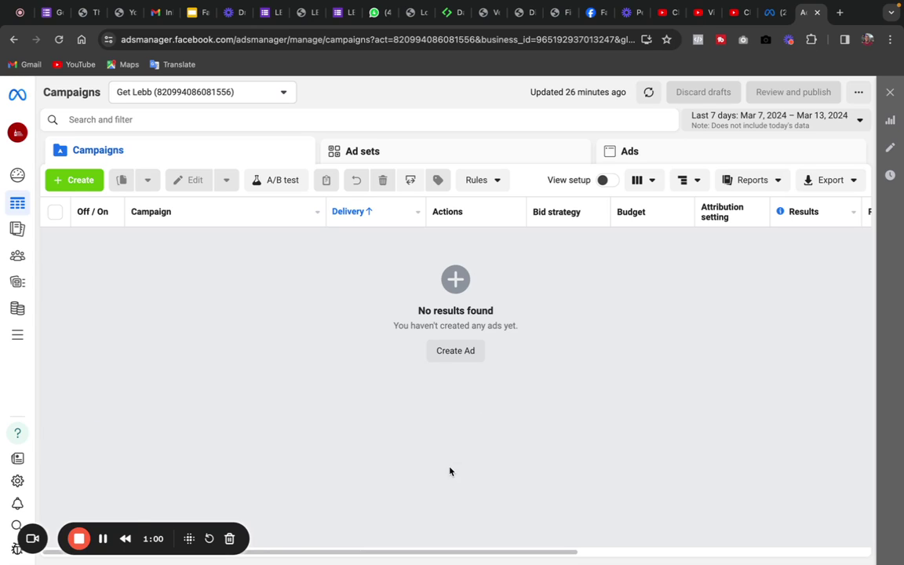
pyautogui.click(75, 176)
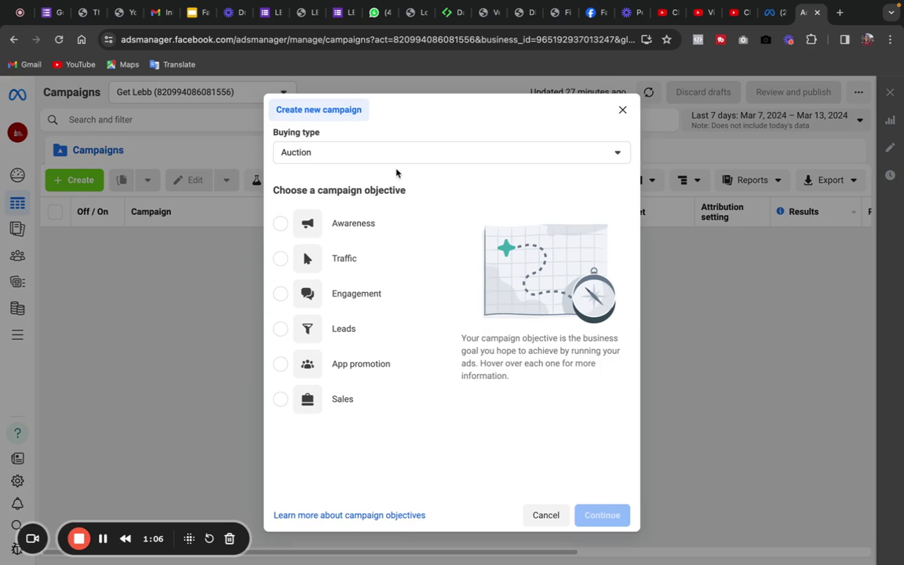
pyautogui.click(280, 401)
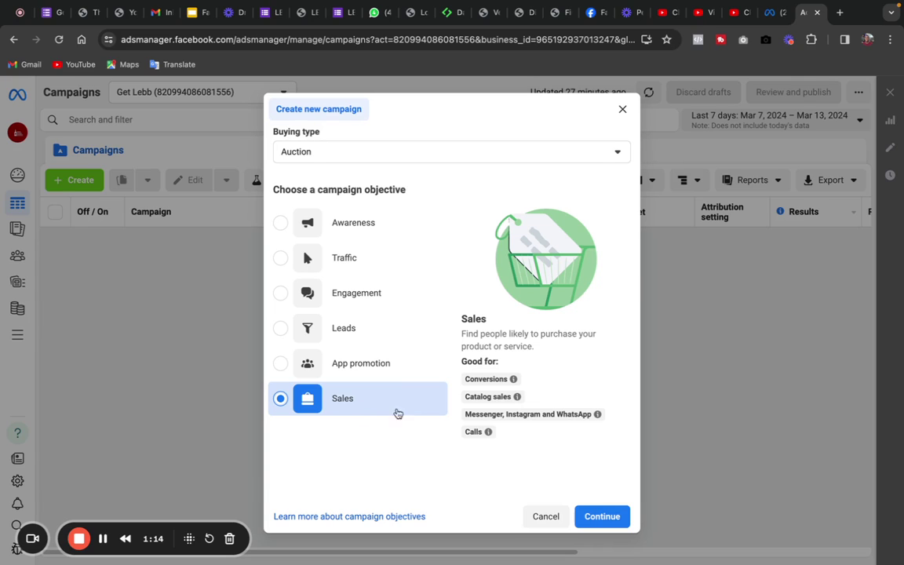
pyautogui.moveTo(605, 357); pyautogui.dragTo(580, 518)
pyautogui.moveTo(587, 455); pyautogui.dragTo(560, 520)
pyautogui.click(605, 477)
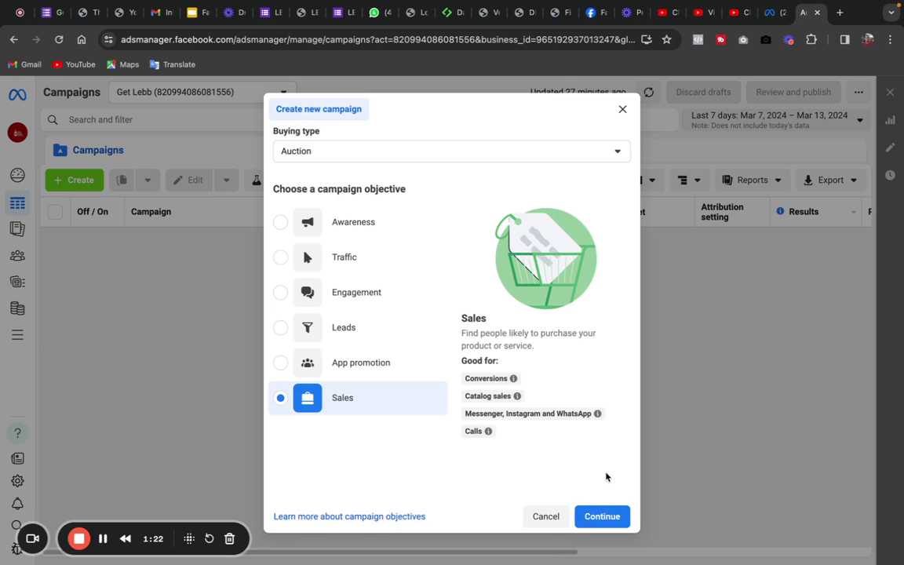
pyautogui.click(602, 516)
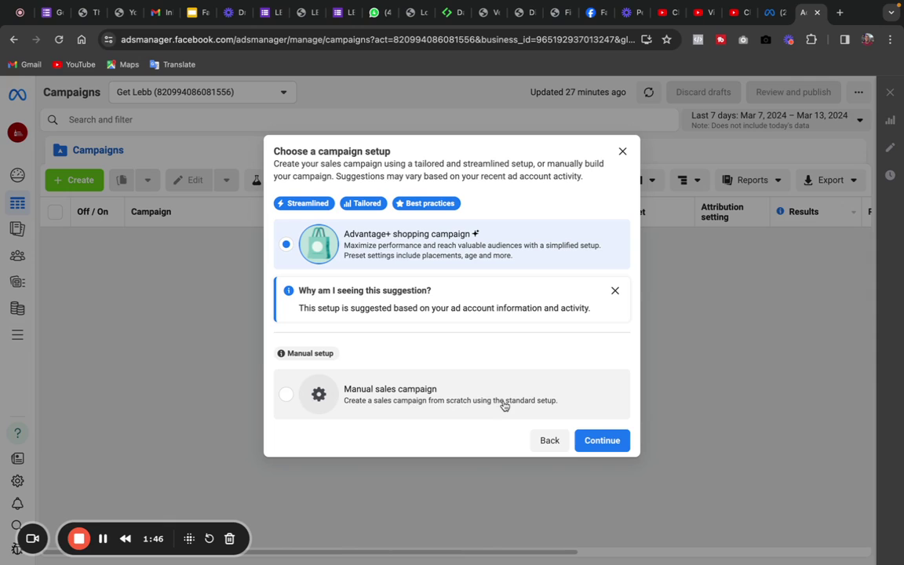
pyautogui.click(287, 396)
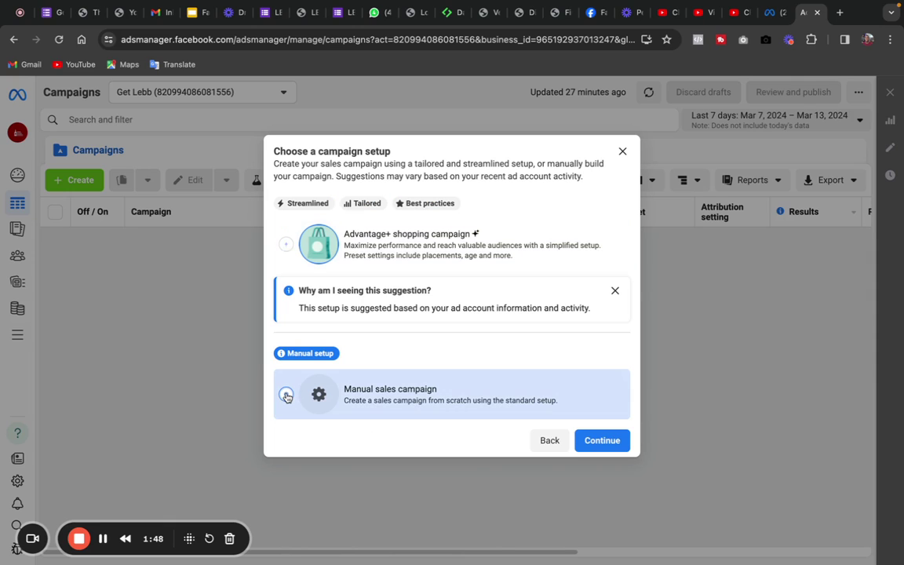
pyautogui.click(603, 440)
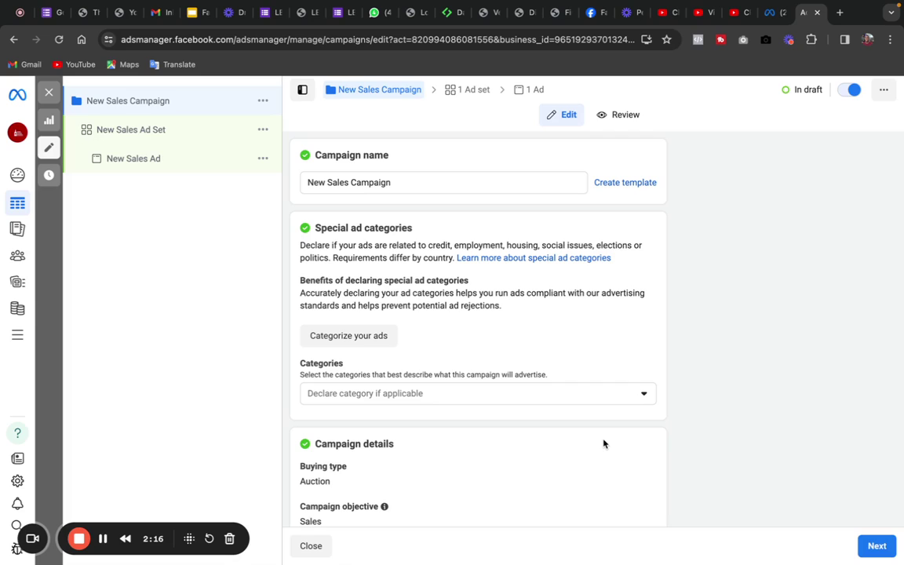
# Rename the campaign as "Example Ad Campaign"
pyautogui.click(391, 182)
pyautogui.tripleClick(390, 182)
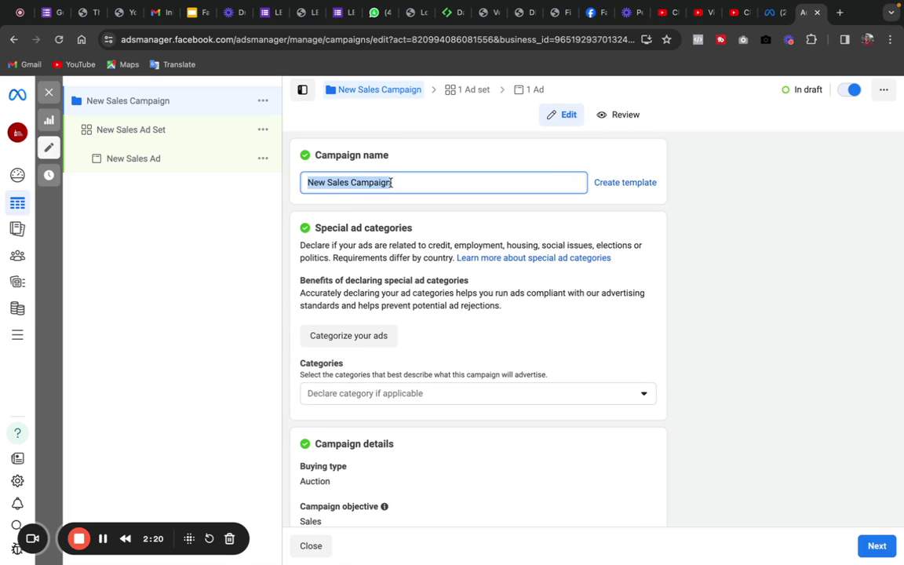
pyautogui.write('E')
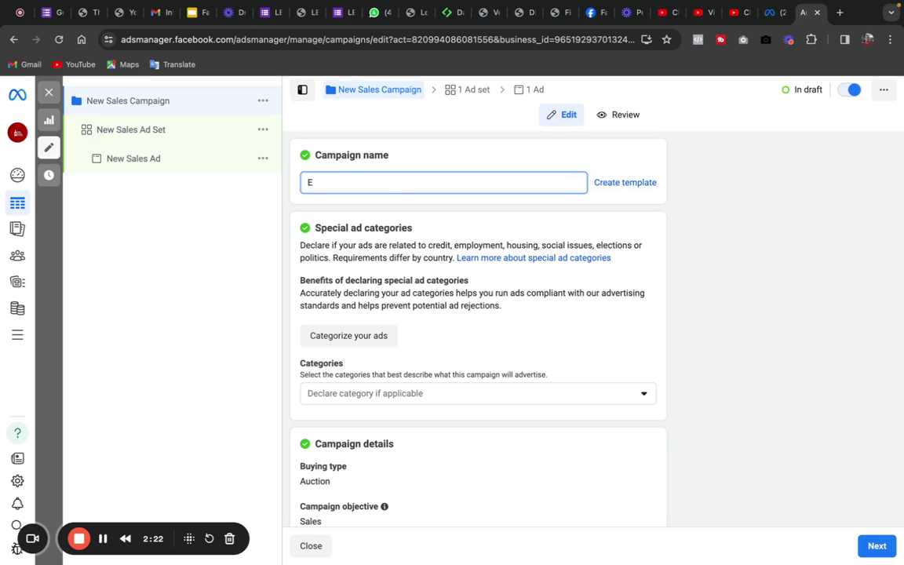
pyautogui.write('xample ')
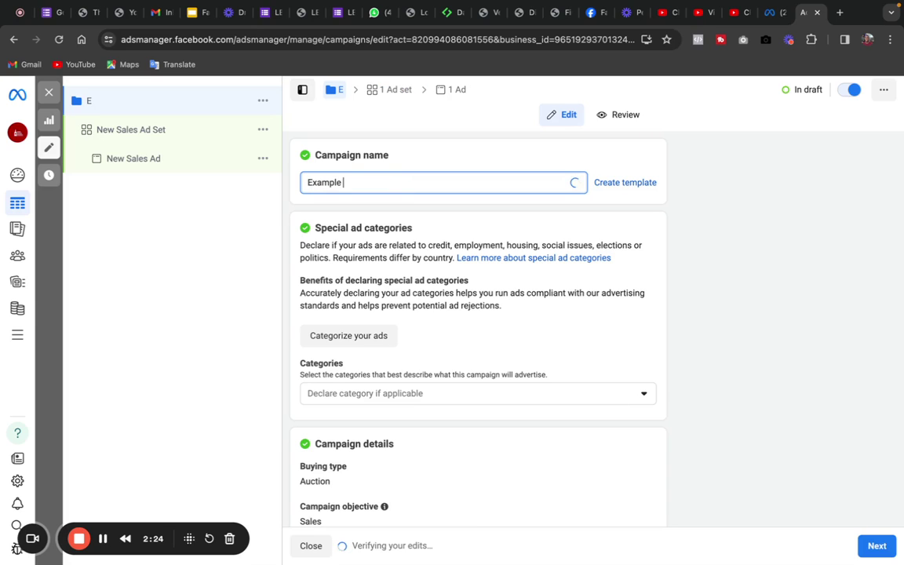
pyautogui.write('Ad ')
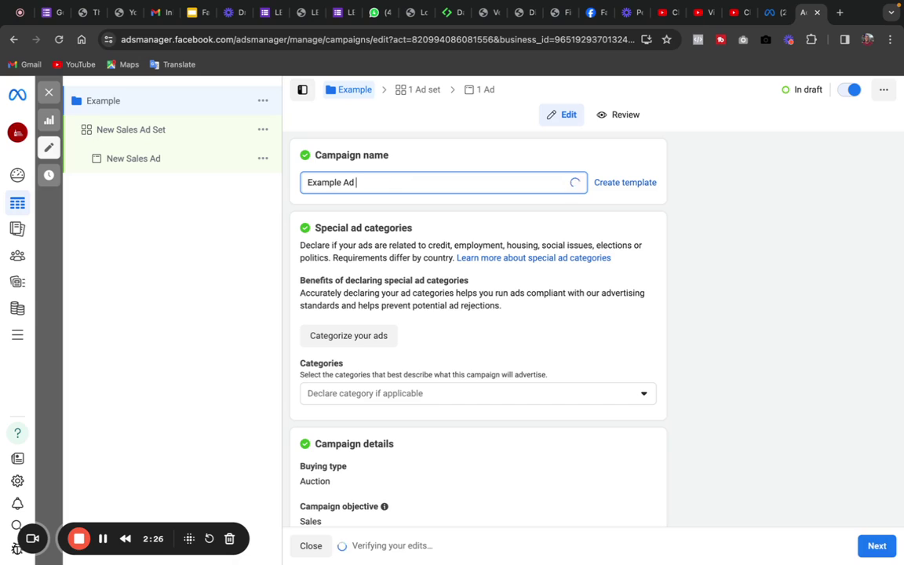
pyautogui.write('Campaign')
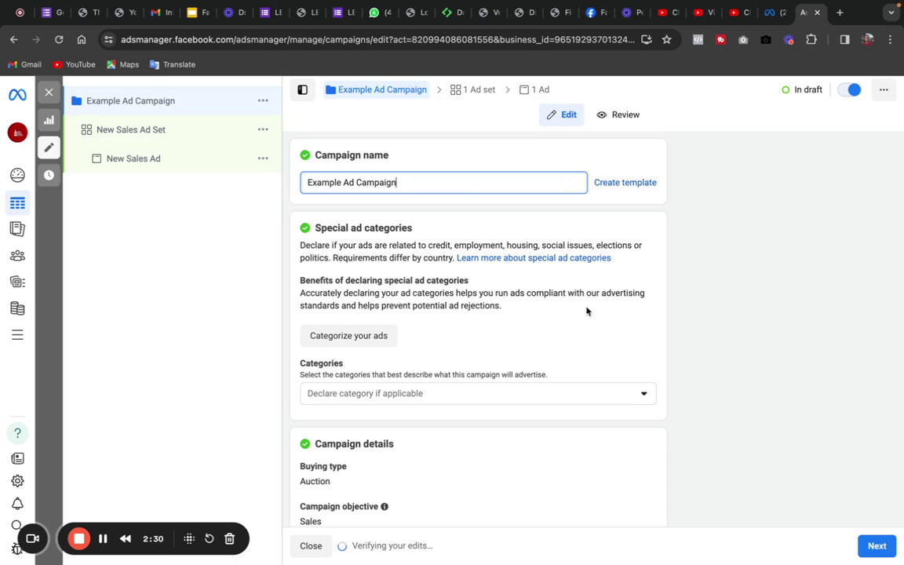
pyautogui.click(703, 340)
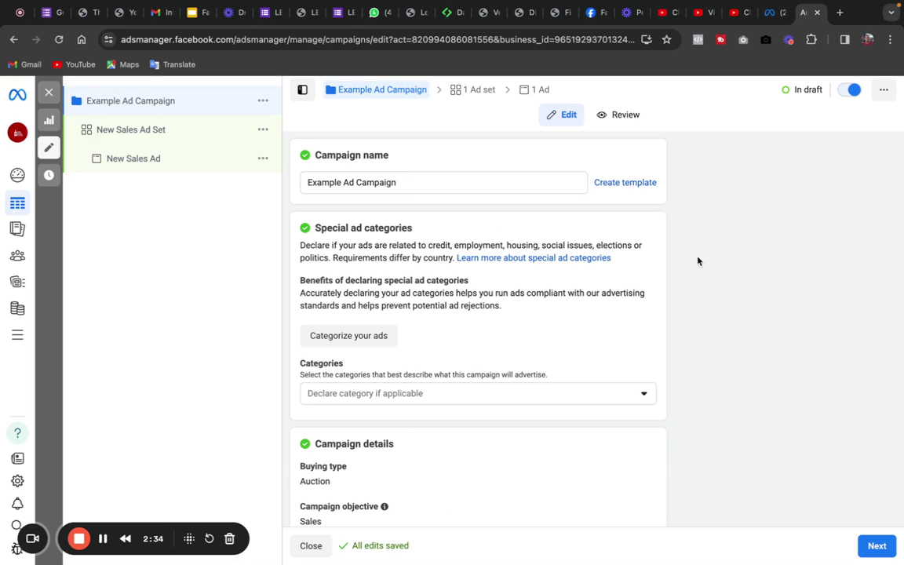
# Open the campaign's ad set and rename it as "Example Adset"
pyautogui.moveTo(659, 518); pyautogui.dragTo(657, 545)
pyautogui.click(725, 349)
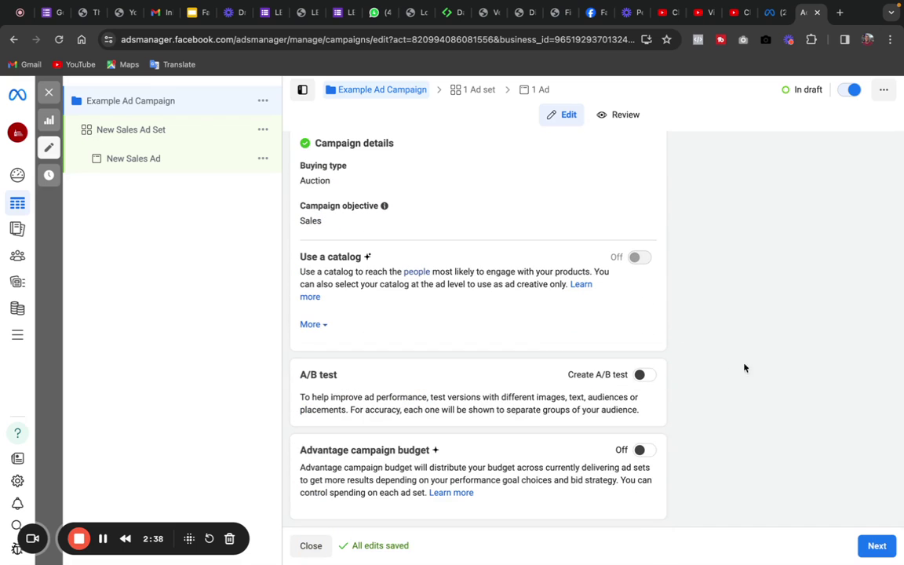
pyautogui.moveTo(727, 271); pyautogui.dragTo(620, 130)
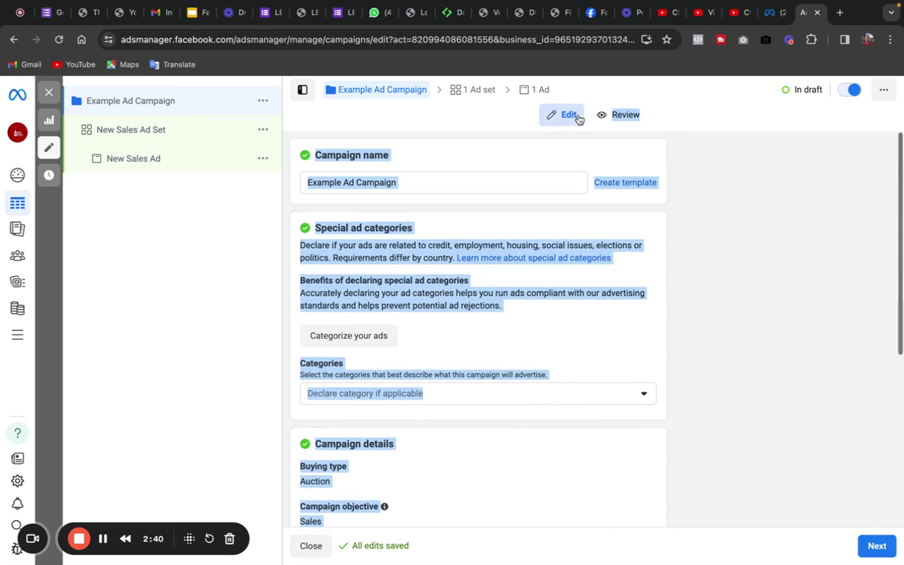
pyautogui.click(751, 254)
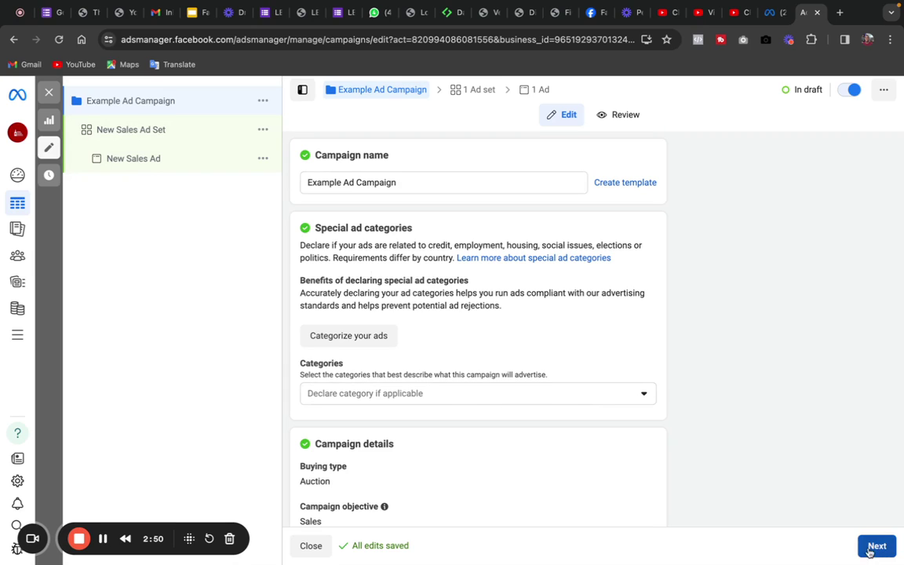
pyautogui.click(131, 130)
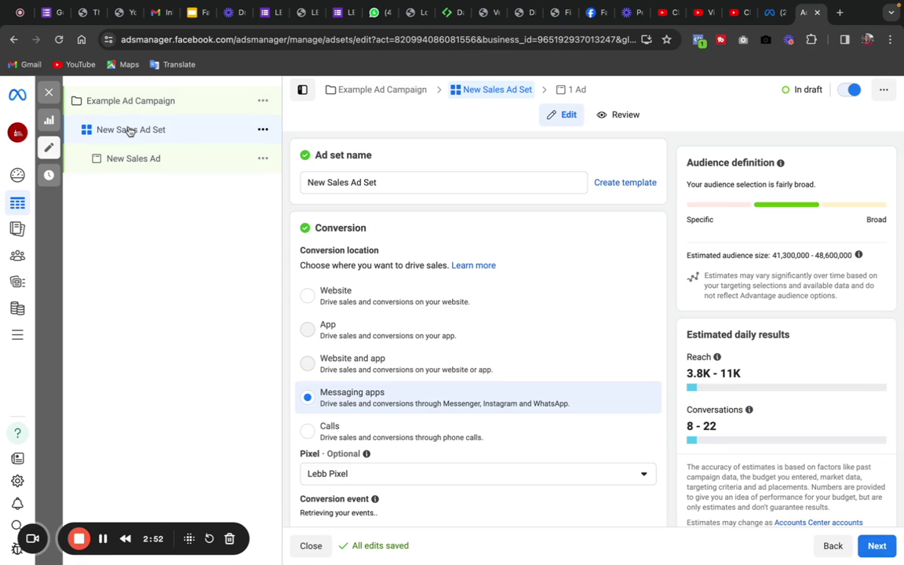
pyautogui.tripleClick(378, 181)
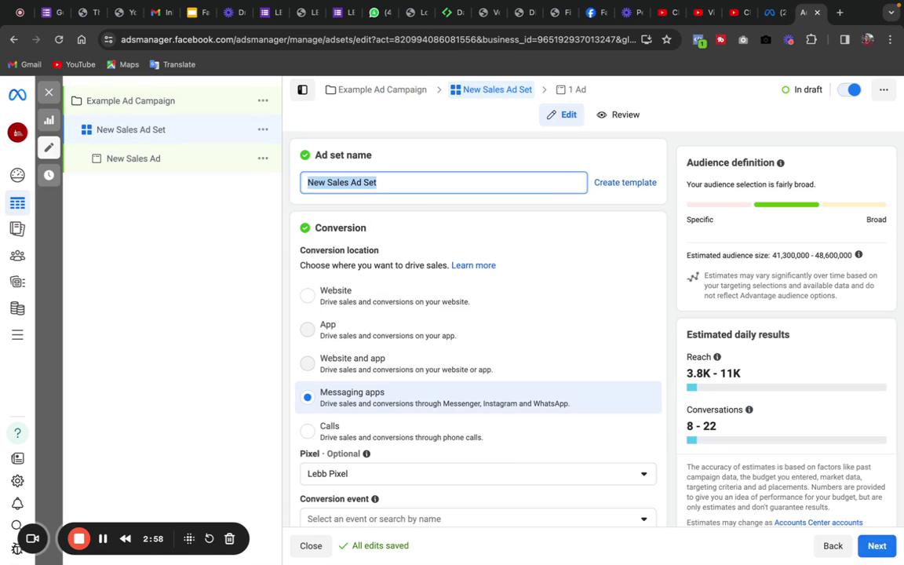
pyautogui.write('Example Adset')
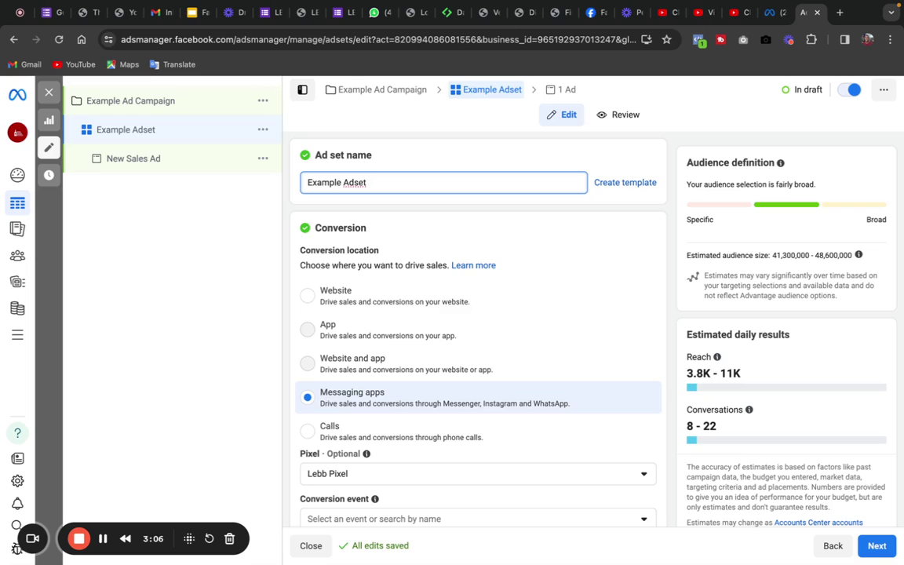
pyautogui.click(558, 137)
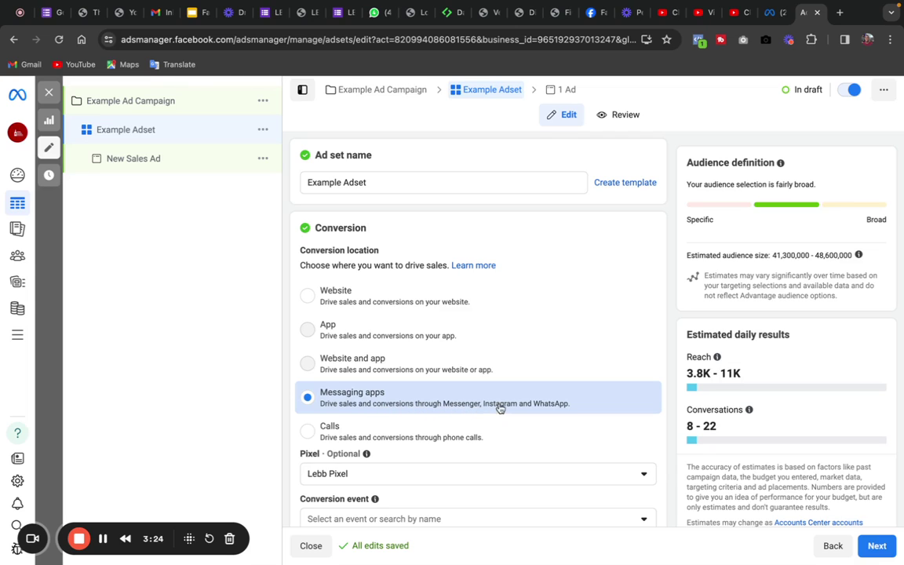
# Make Instagram the only messaging app destination for the ad set by enabling it and removing Messenger
pyautogui.moveTo(619, 265); pyautogui.dragTo(609, 289)
pyautogui.click(609, 288)
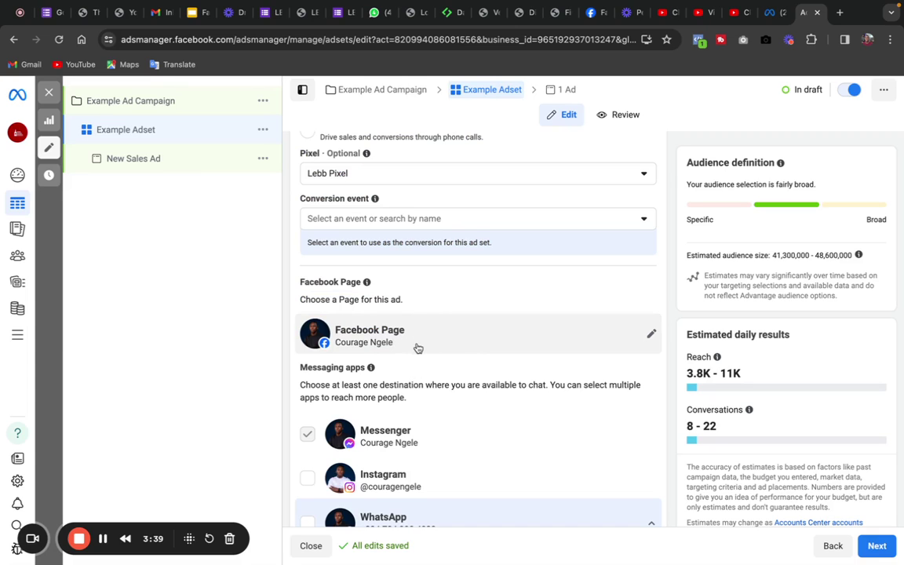
pyautogui.click(307, 479)
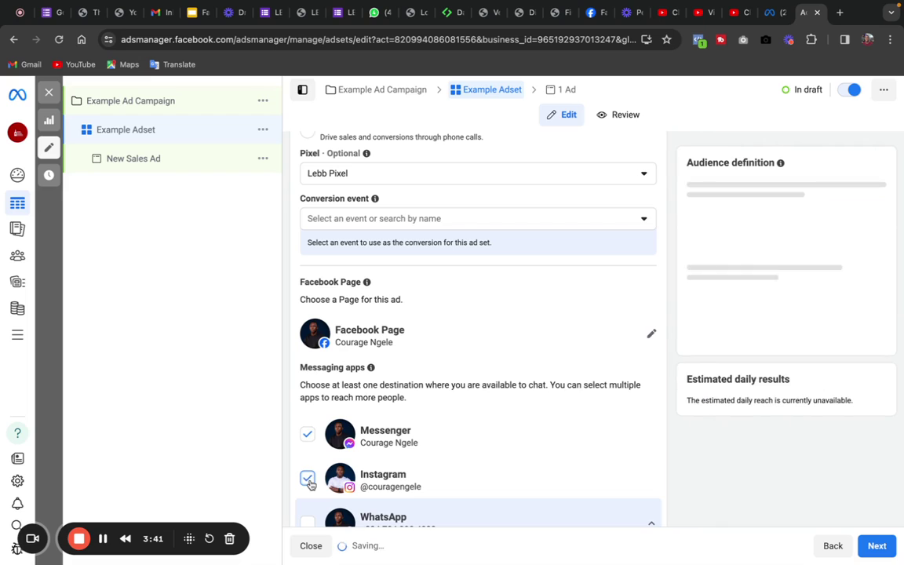
pyautogui.click(308, 437)
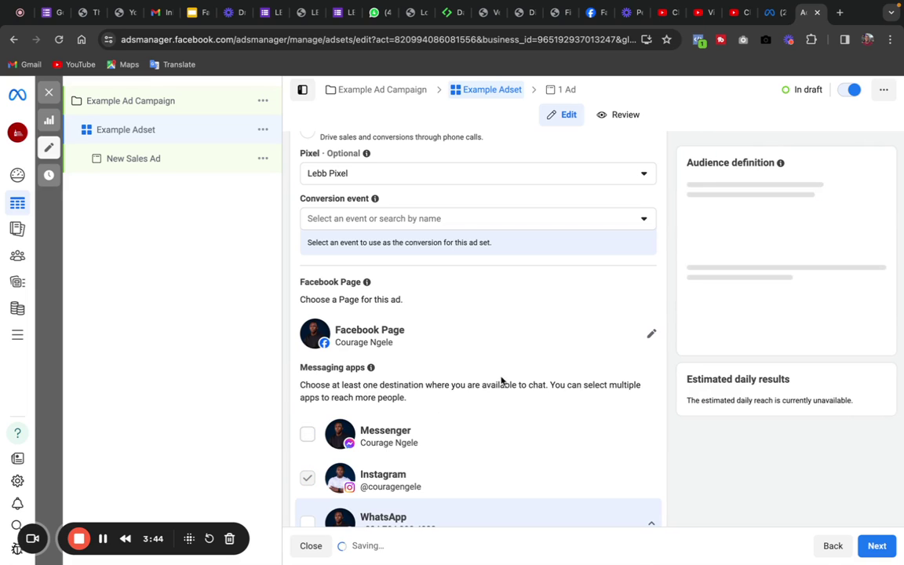
# Set the ad set's daily budget to ₦5,000
pyautogui.moveTo(574, 274); pyautogui.dragTo(583, 510)
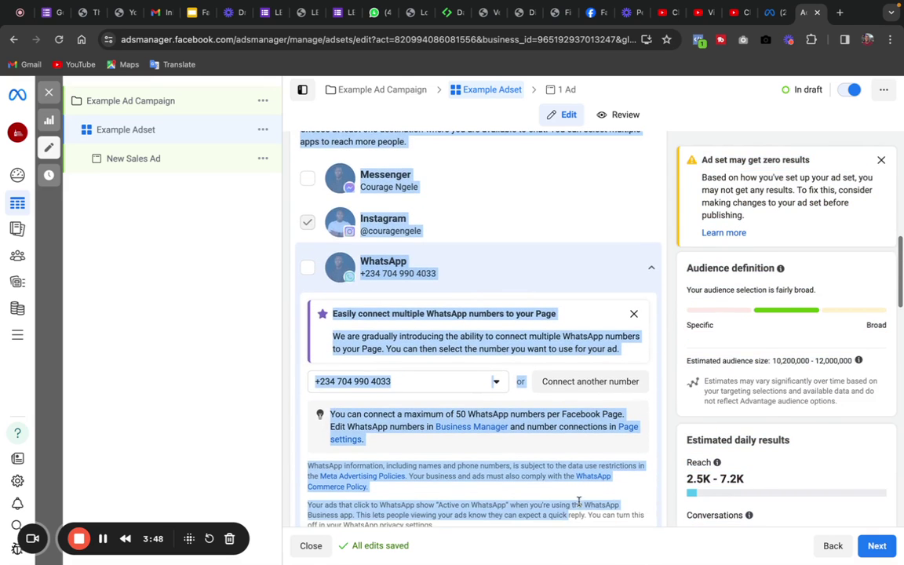
pyautogui.click(649, 486)
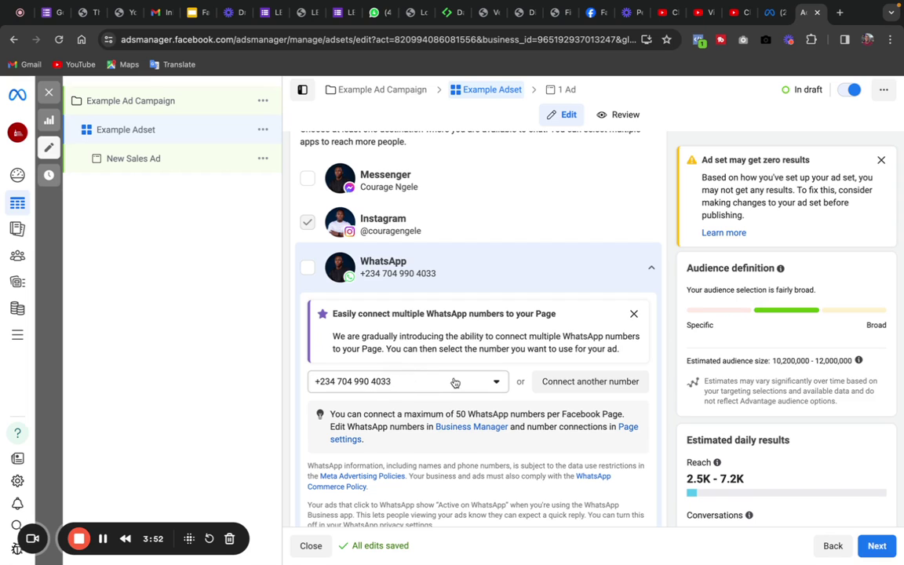
pyautogui.moveTo(651, 228); pyautogui.dragTo(563, 224)
pyautogui.click(564, 225)
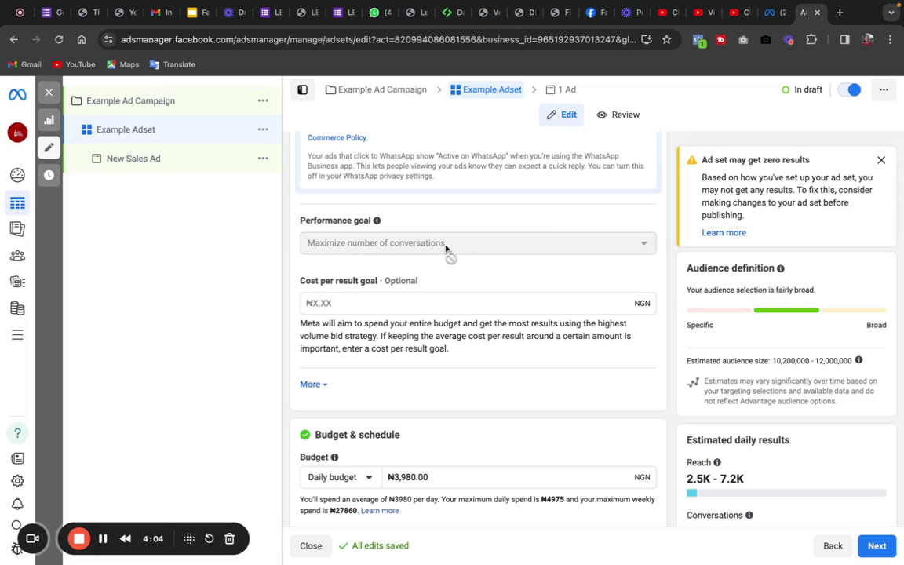
pyautogui.moveTo(444, 251)
pyautogui.moveTo(643, 285); pyautogui.dragTo(479, 157)
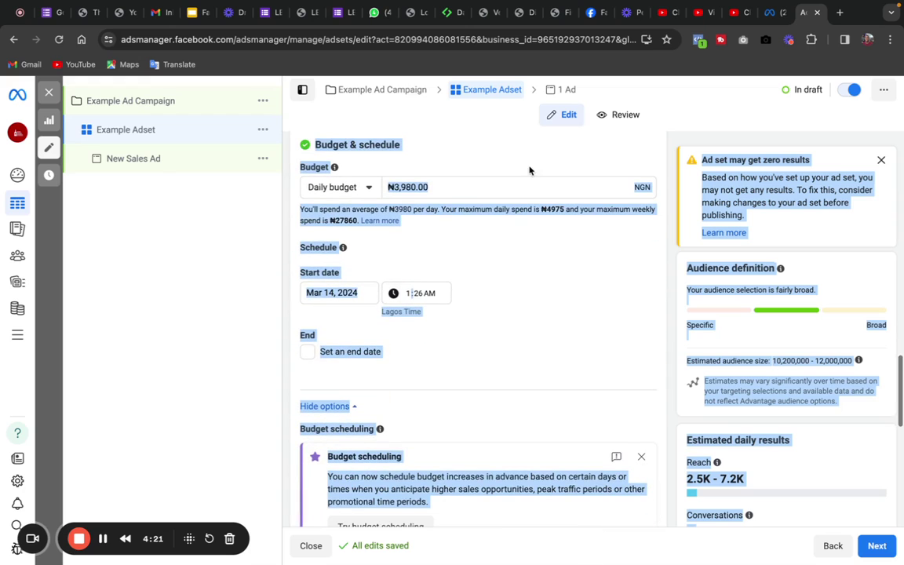
pyautogui.click(426, 188)
pyautogui.doubleClick(406, 186)
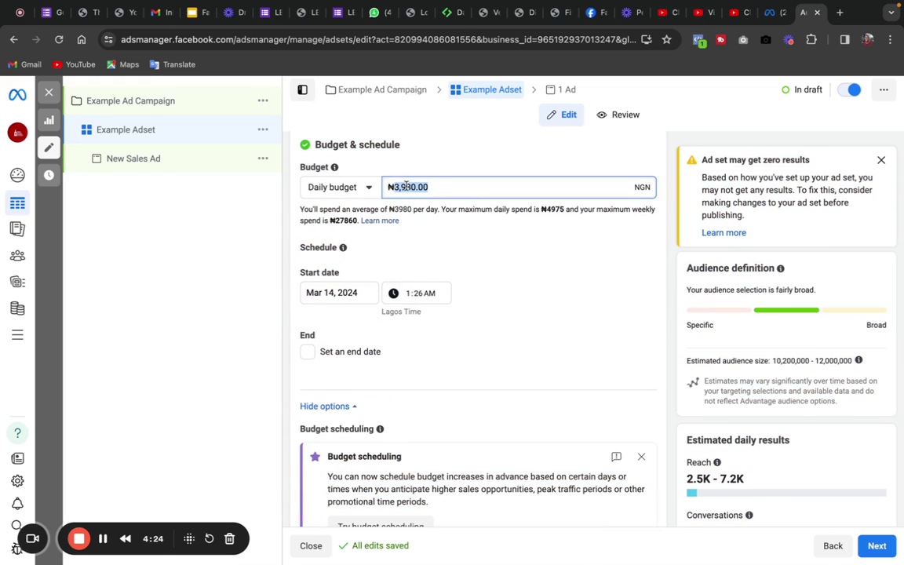
pyautogui.write('5,')
pyautogui.write('000')
pyautogui.click(552, 261)
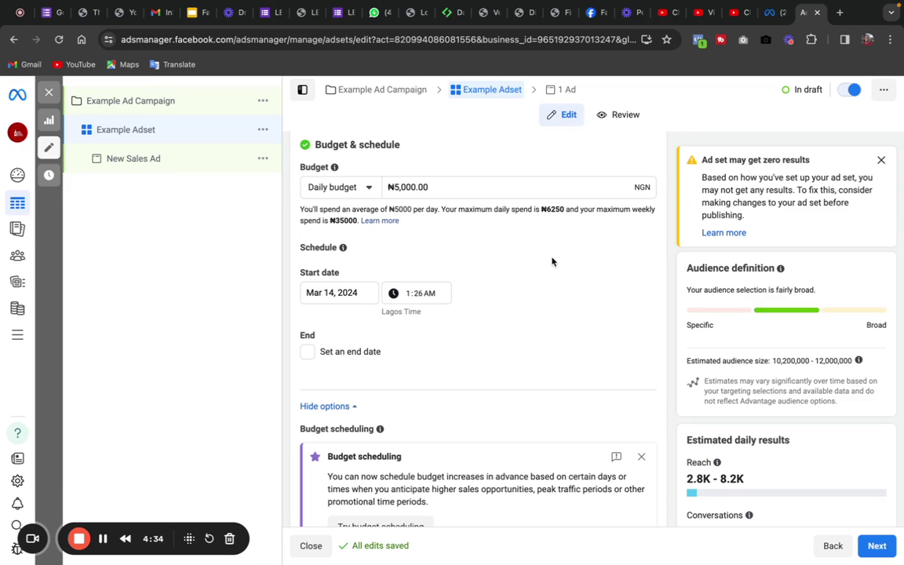
# Replace Nigeria with Lagos, Lagos State as the included location in the audience controls
pyautogui.moveTo(571, 255); pyautogui.dragTo(492, 427)
pyautogui.click(594, 410)
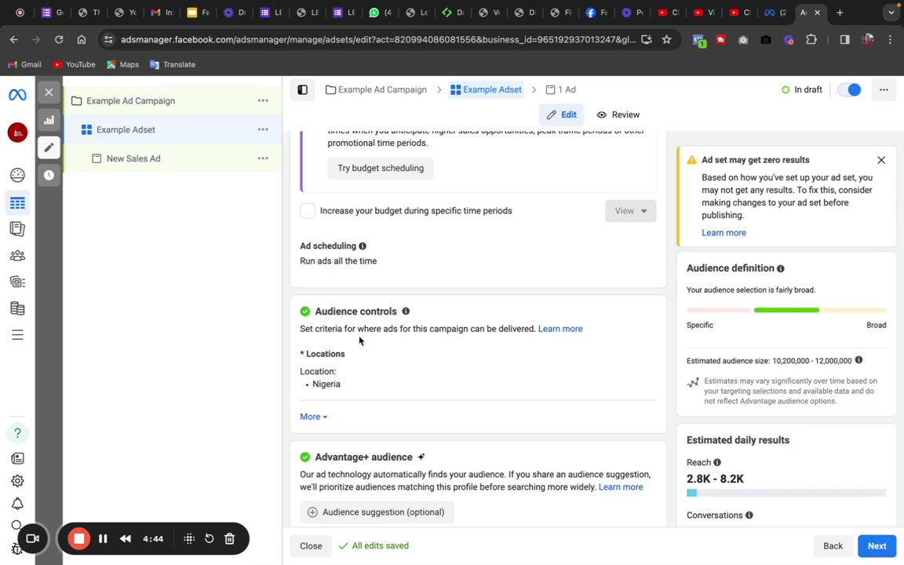
pyautogui.click(640, 358)
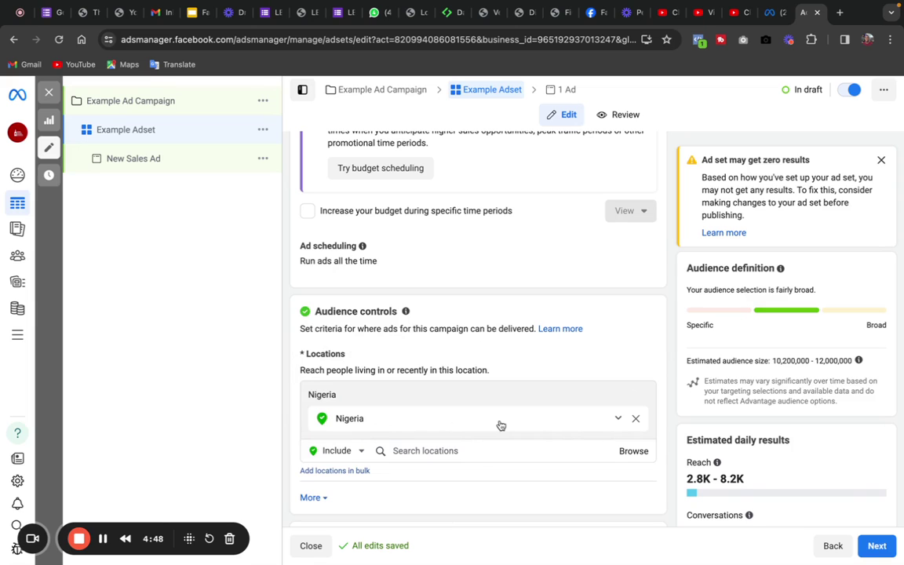
pyautogui.click(636, 420)
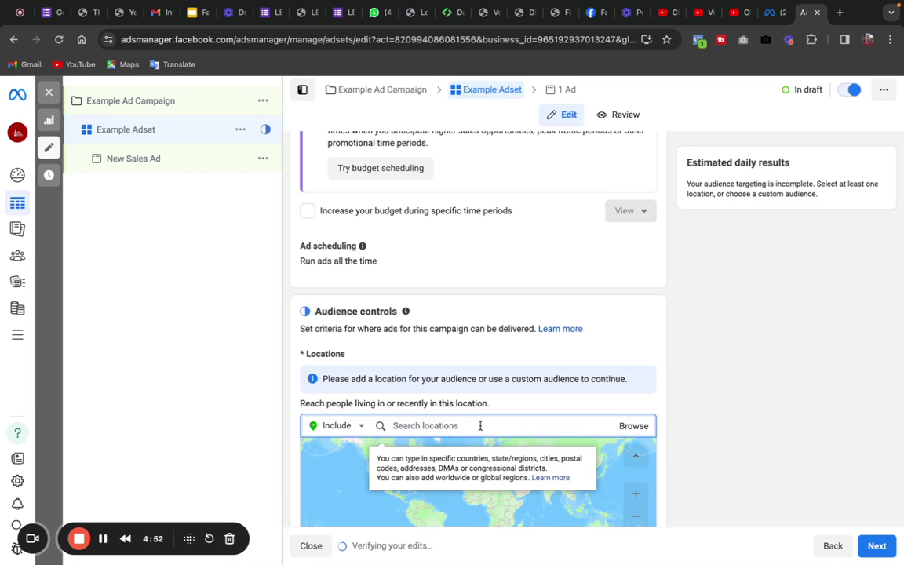
pyautogui.write('lag')
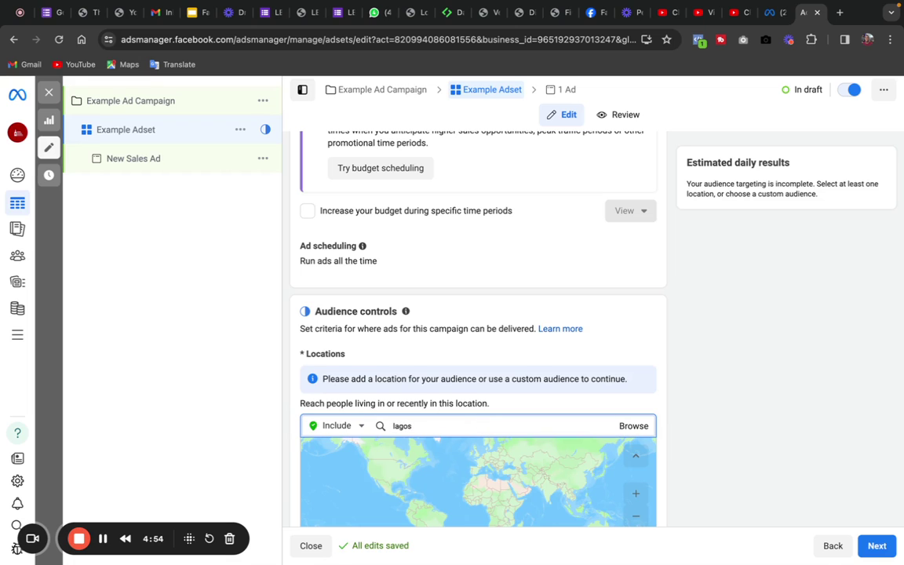
pyautogui.write('os')
pyautogui.click(482, 454)
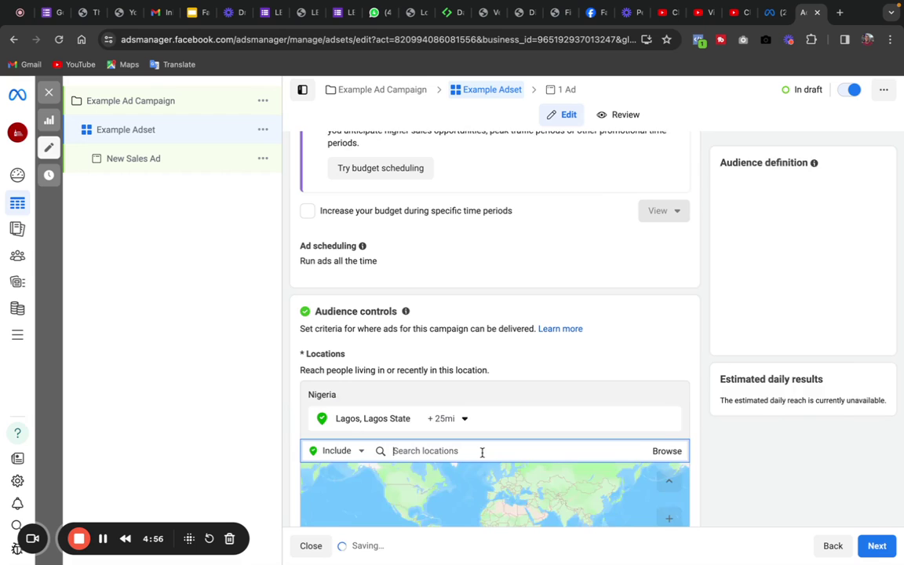
pyautogui.moveTo(651, 331); pyautogui.dragTo(630, 525)
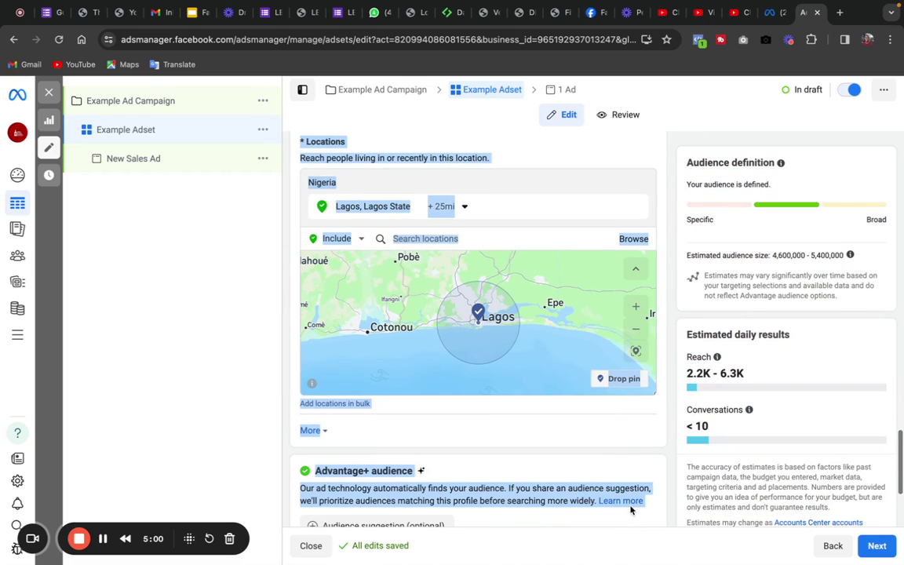
# Set the targeting radius around Lagos, Lagos State to 24 miles
pyautogui.click(612, 438)
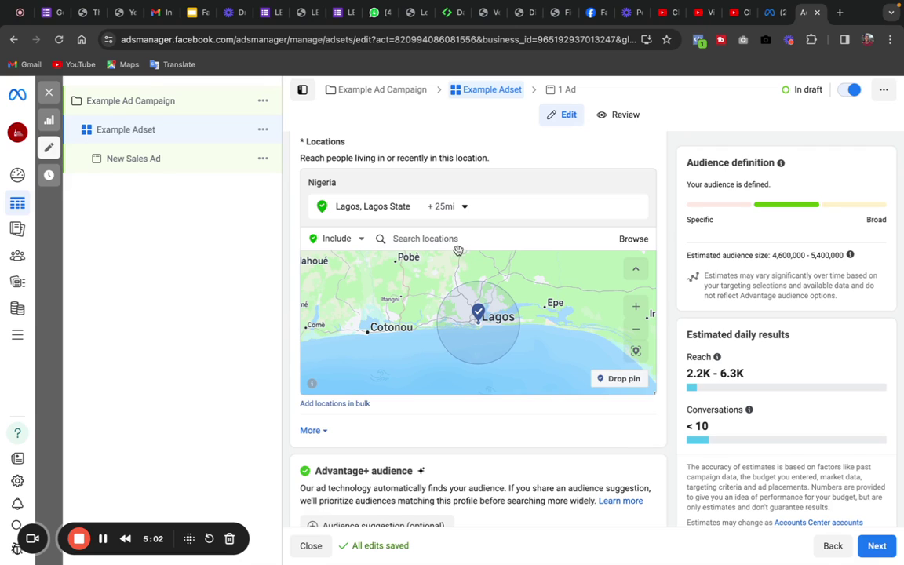
pyautogui.click(461, 207)
pyautogui.moveTo(464, 293)
pyautogui.mouseDown()
pyautogui.moveTo(442, 290)
pyautogui.moveTo(466, 292)
pyautogui.mouseUp()
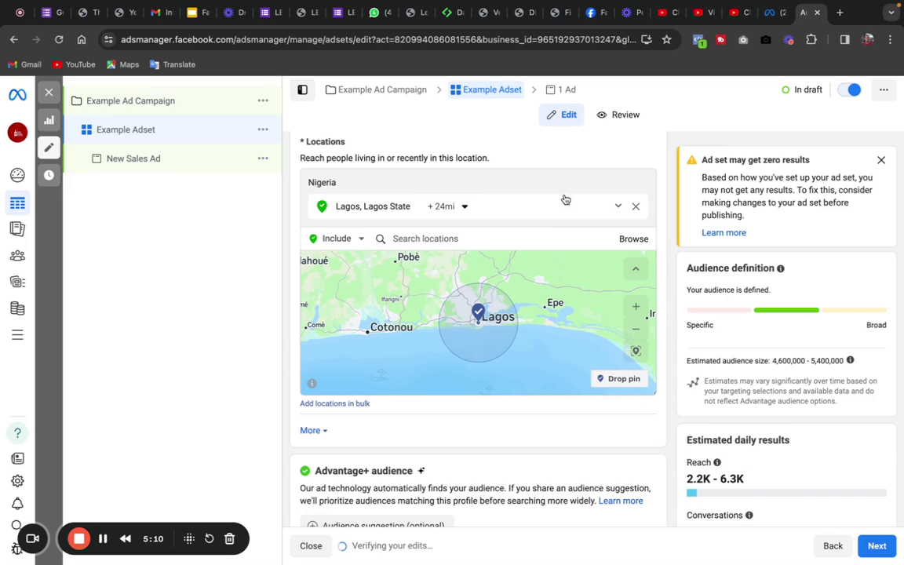
# Switch the ad set from Advantage+ audience to the original audience options and confirm using the original audience
pyautogui.moveTo(452, 454); pyautogui.dragTo(553, 251)
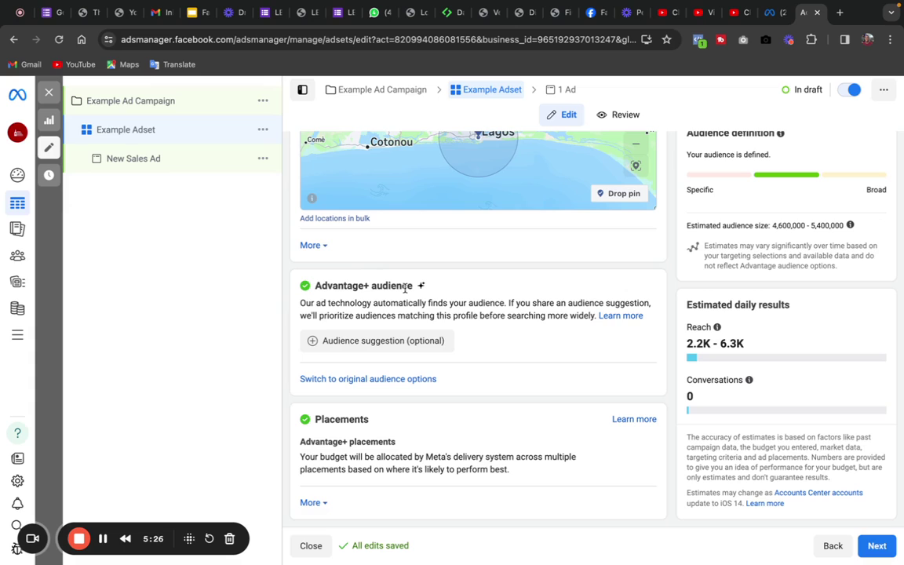
pyautogui.click(396, 383)
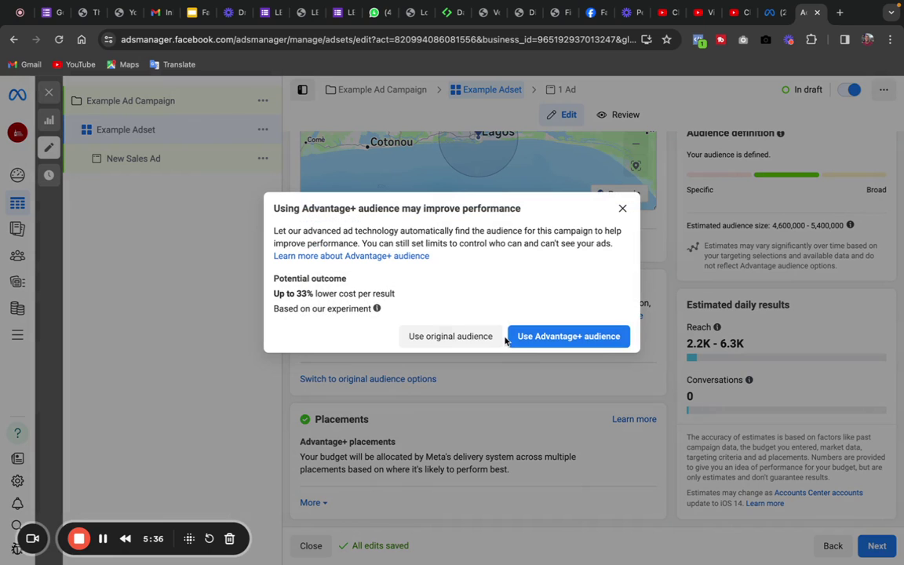
pyautogui.click(466, 336)
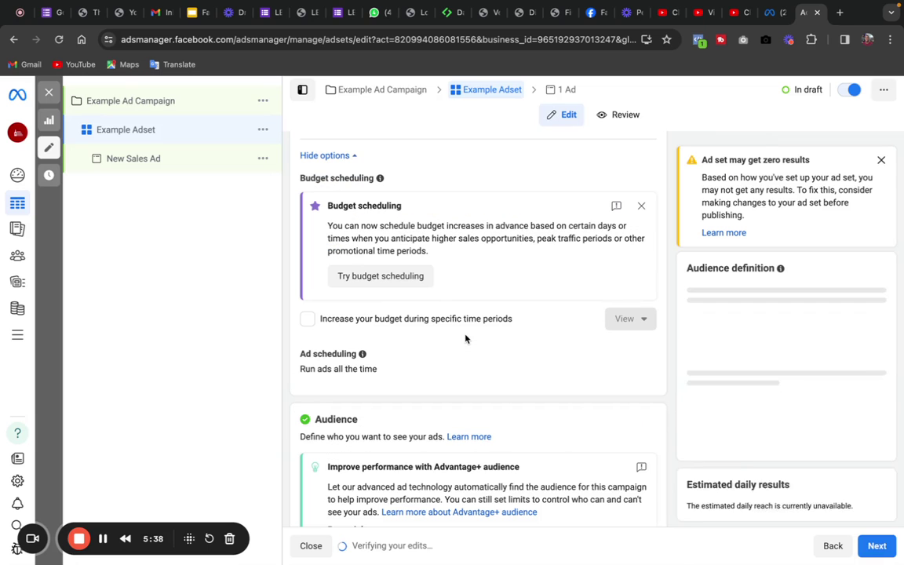
# Set the audience's age range to 25 through 45
pyautogui.tripleClick(519, 365)
pyautogui.moveTo(518, 403); pyautogui.dragTo(525, 532)
pyautogui.scroll(-3, 557, 440)
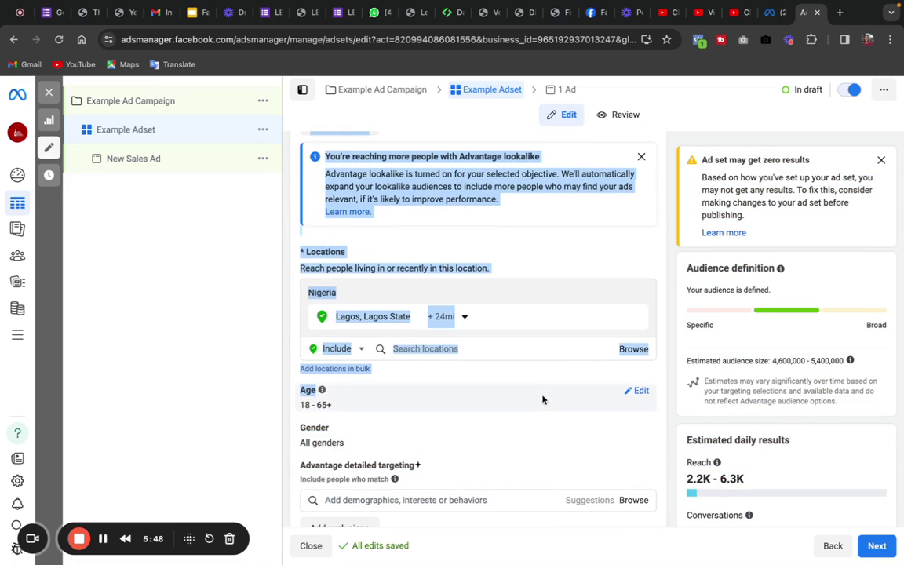
pyautogui.click(540, 405)
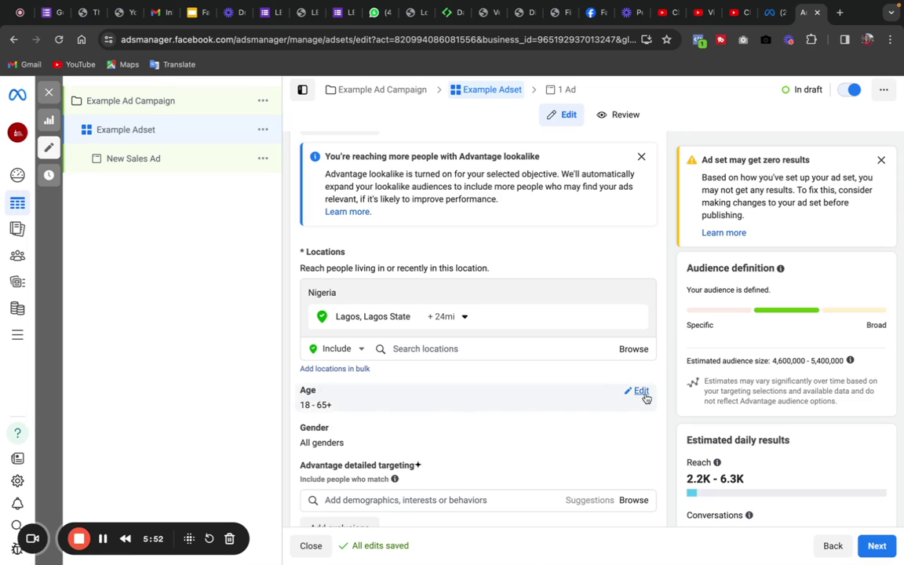
pyautogui.click(644, 394)
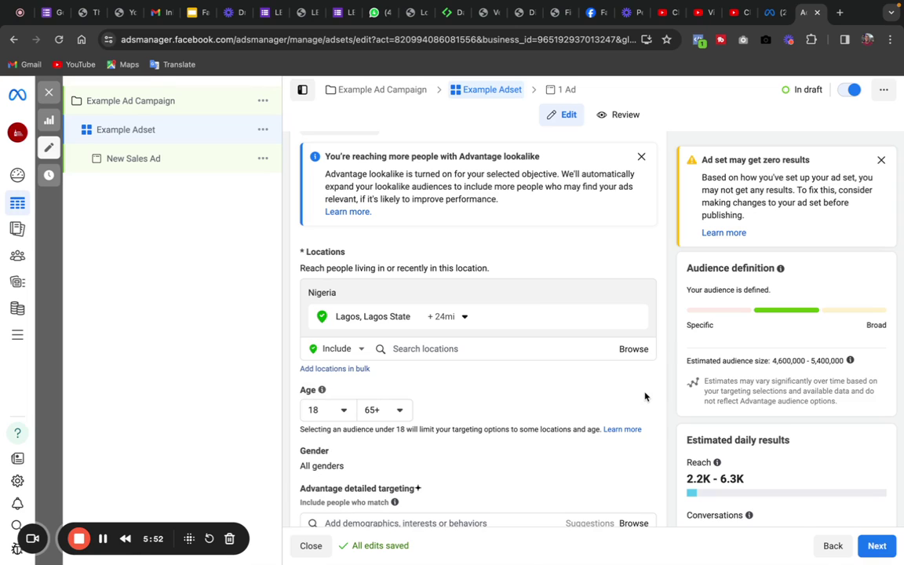
pyautogui.click(343, 411)
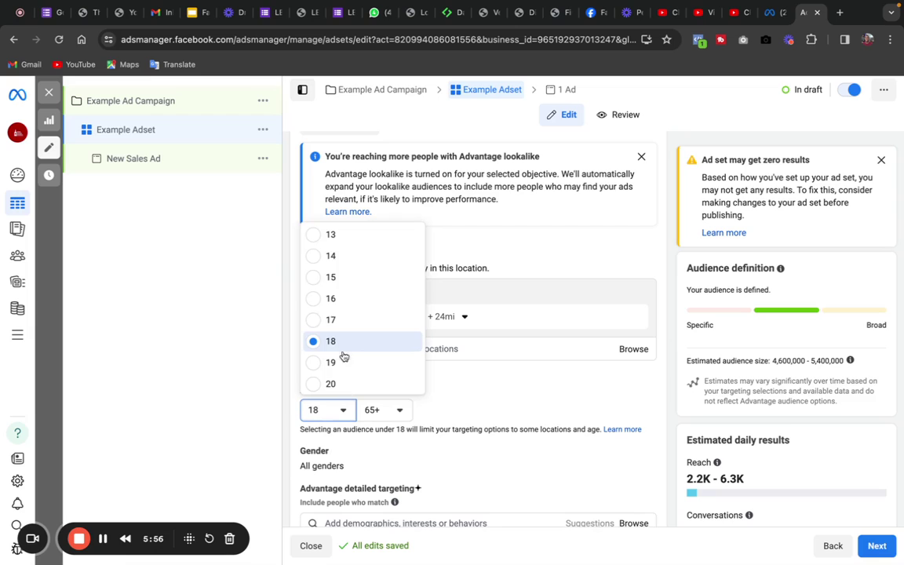
pyautogui.moveTo(329, 235); pyautogui.dragTo(315, 340)
pyautogui.click(315, 340)
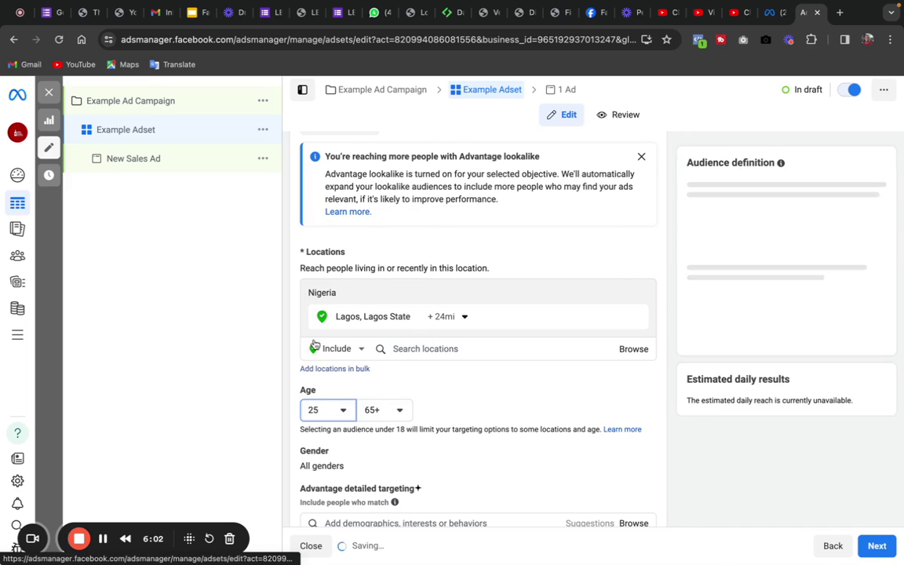
pyautogui.click(401, 412)
pyautogui.moveTo(401, 415); pyautogui.dragTo(379, 273)
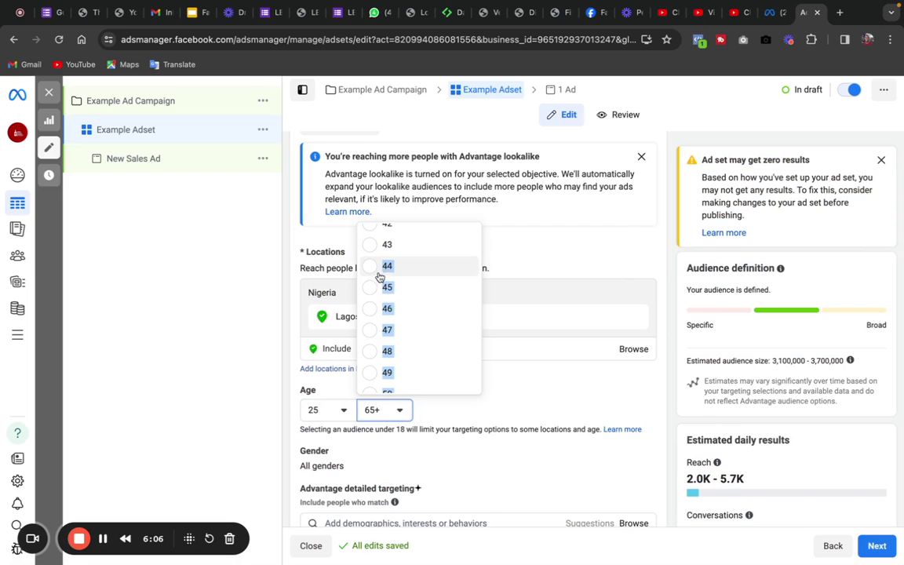
pyautogui.click(374, 289)
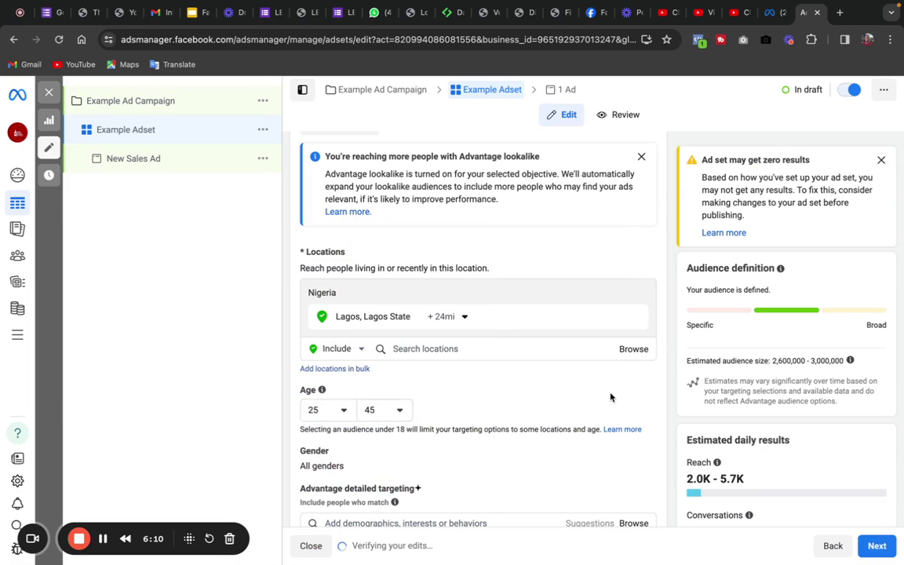
# Open the audience's gender selection for editing
pyautogui.moveTo(559, 280); pyautogui.dragTo(520, 530)
pyautogui.click(412, 325)
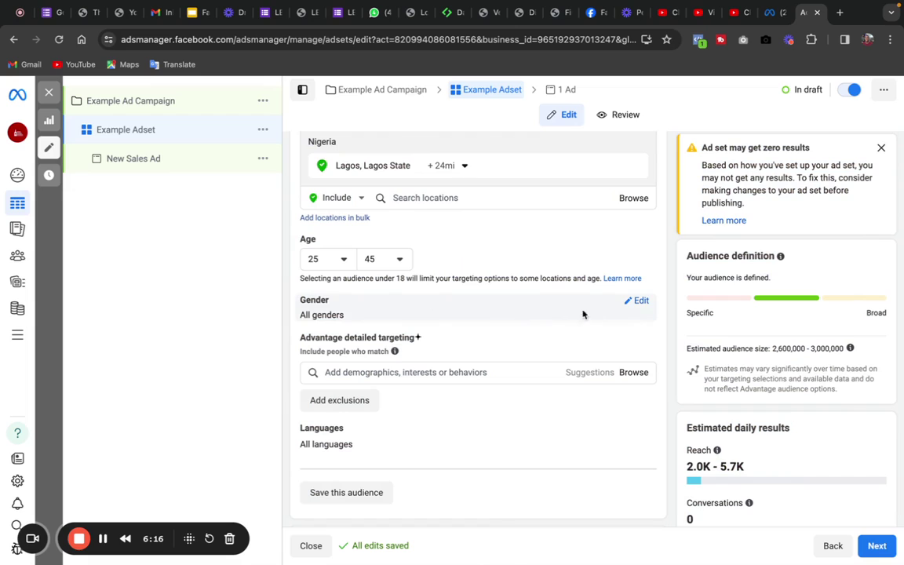
pyautogui.click(639, 303)
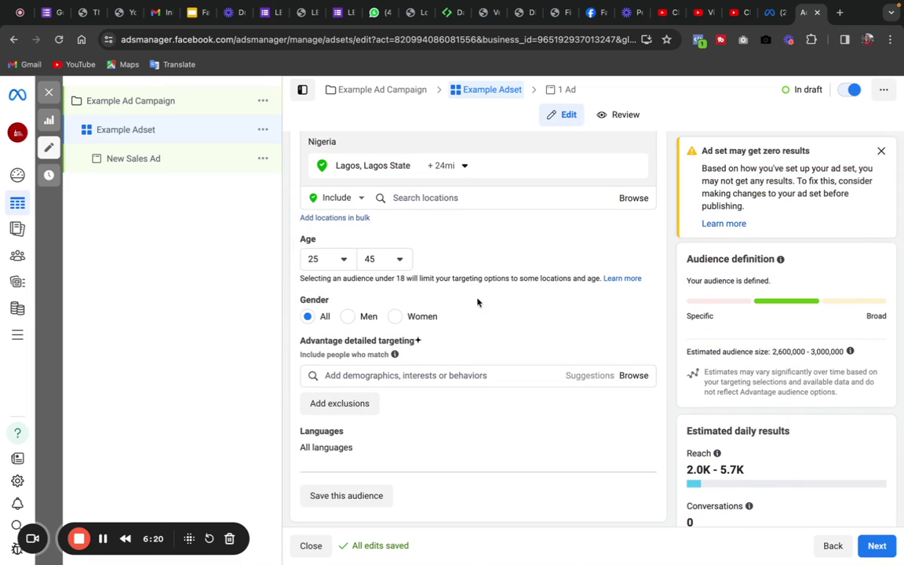
# Search the detailed targeting options for "cake" and add the Cake (baked goods) interest
pyautogui.click(432, 376)
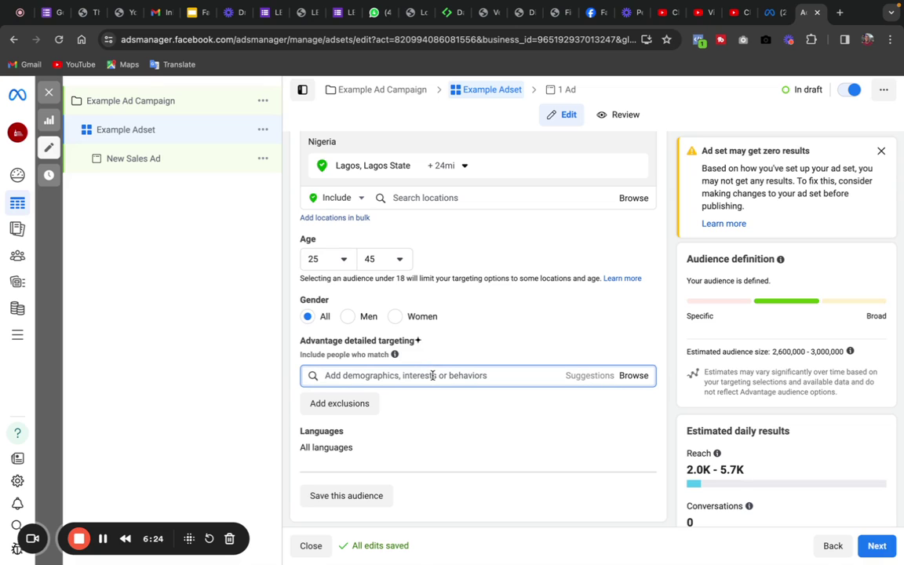
pyautogui.moveTo(594, 318); pyautogui.dragTo(541, 333)
pyautogui.click(518, 285)
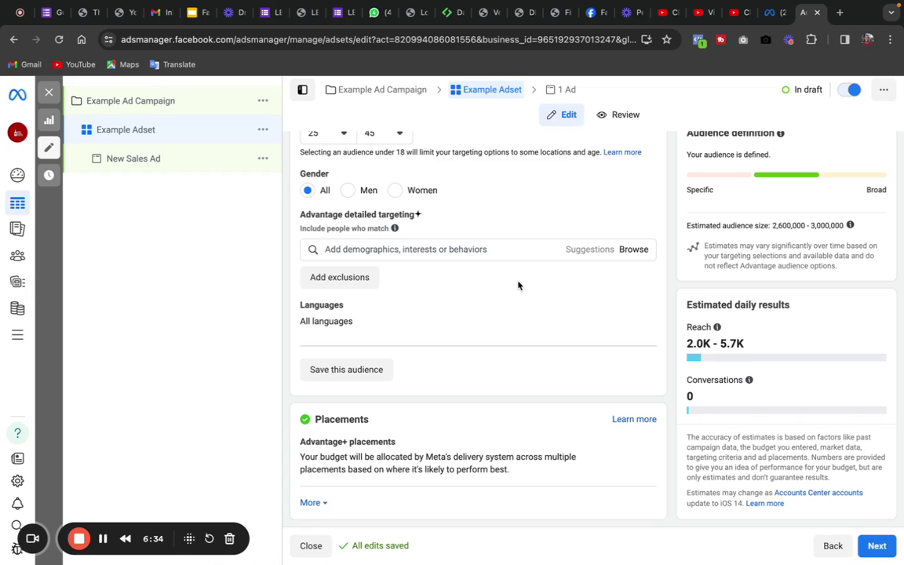
pyautogui.click(437, 252)
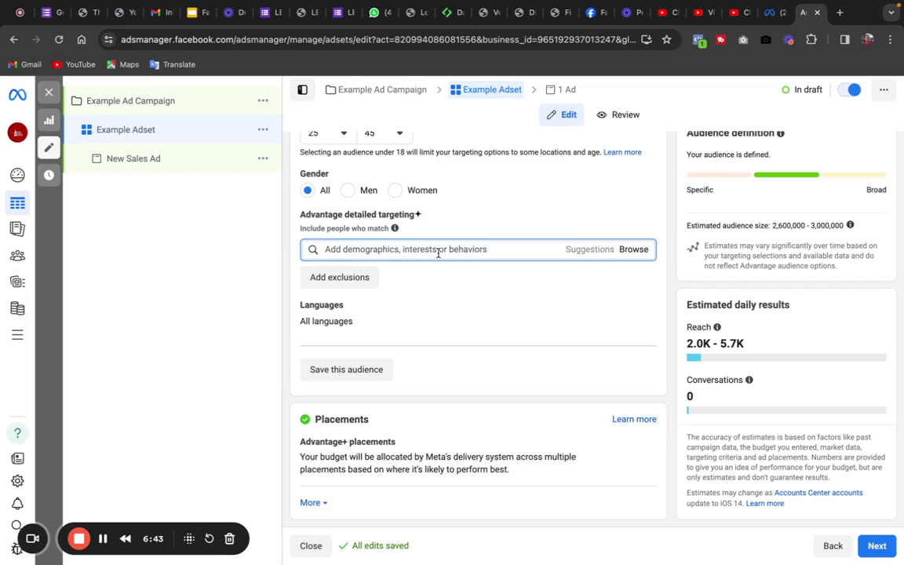
pyautogui.write('d')
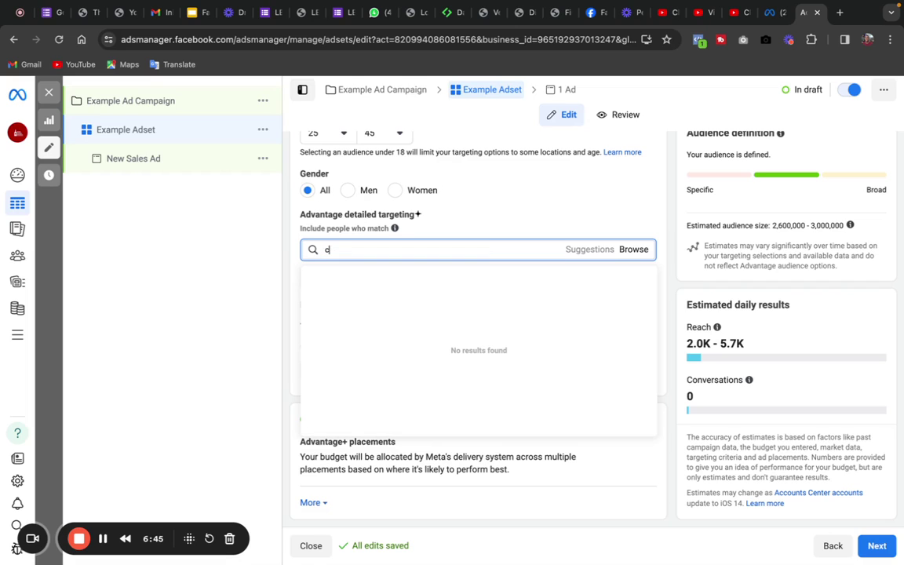
pyautogui.write('ake')
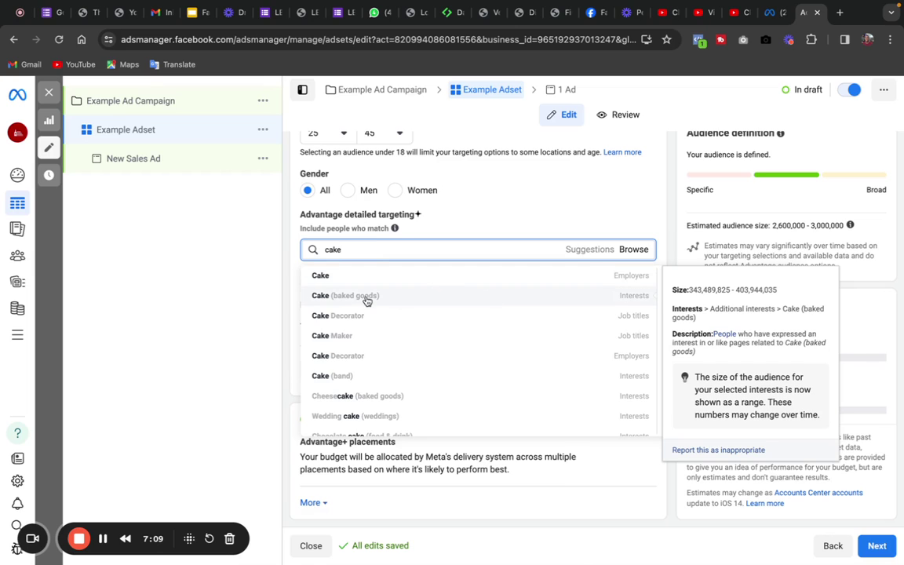
pyautogui.click(627, 300)
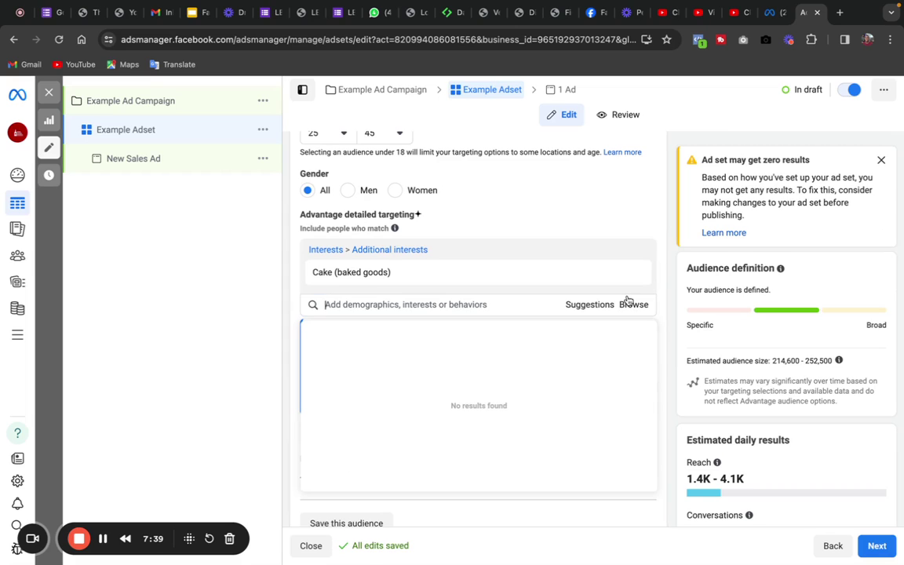
# Add the suggested Desserts (food & drink) interest to the detailed targeting
pyautogui.click(582, 305)
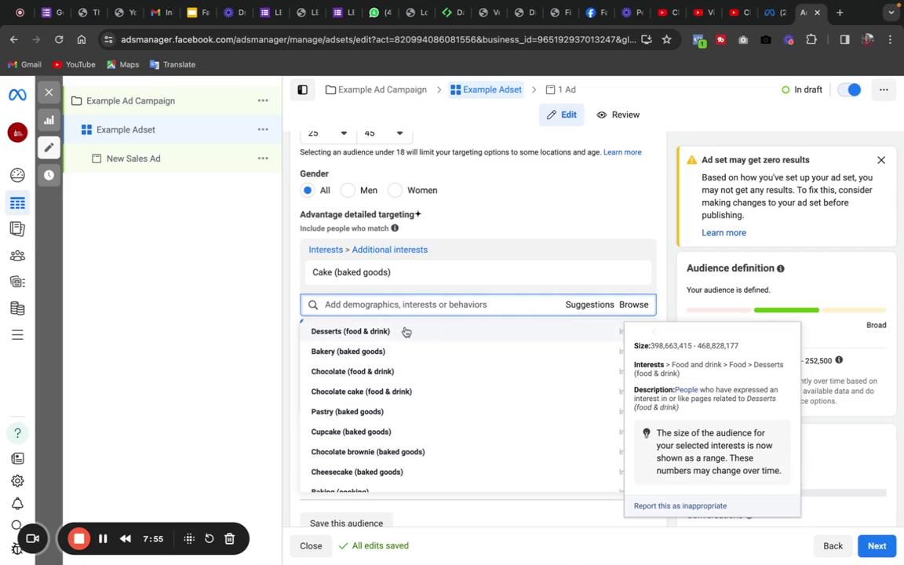
pyautogui.moveTo(516, 410)
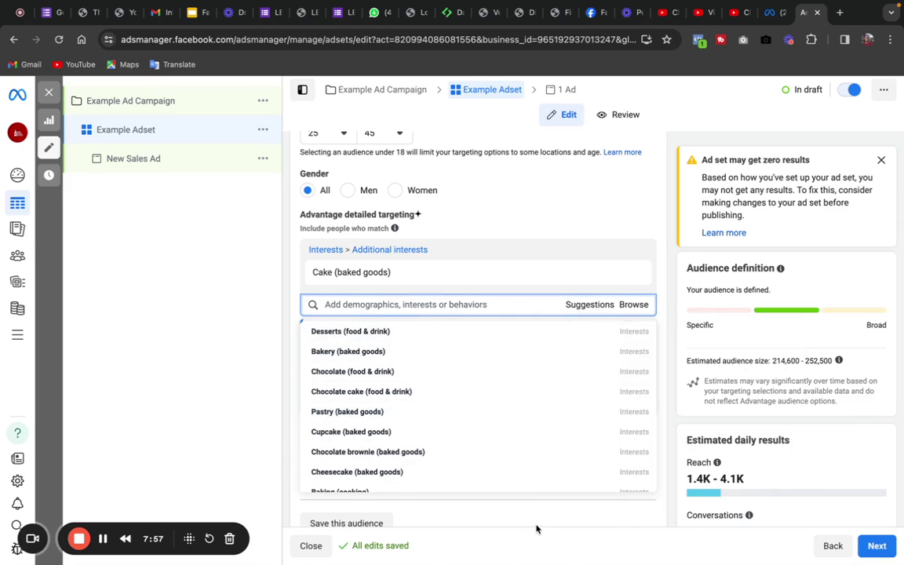
pyautogui.moveTo(601, 340)
pyautogui.click(348, 331)
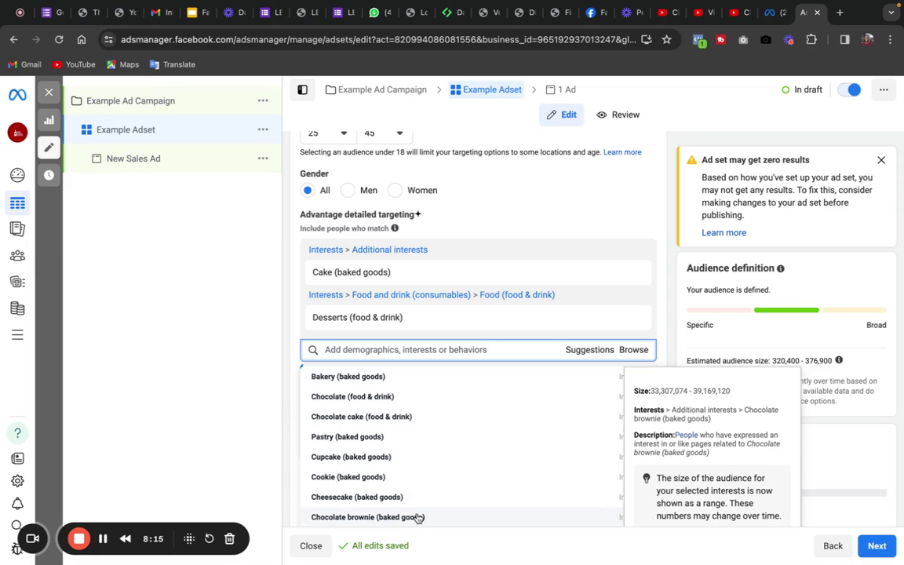
# Add the suggested Bakery (baked goods) interest to the detailed targeting
pyautogui.click(663, 325)
pyautogui.moveTo(662, 312); pyautogui.dragTo(660, 460)
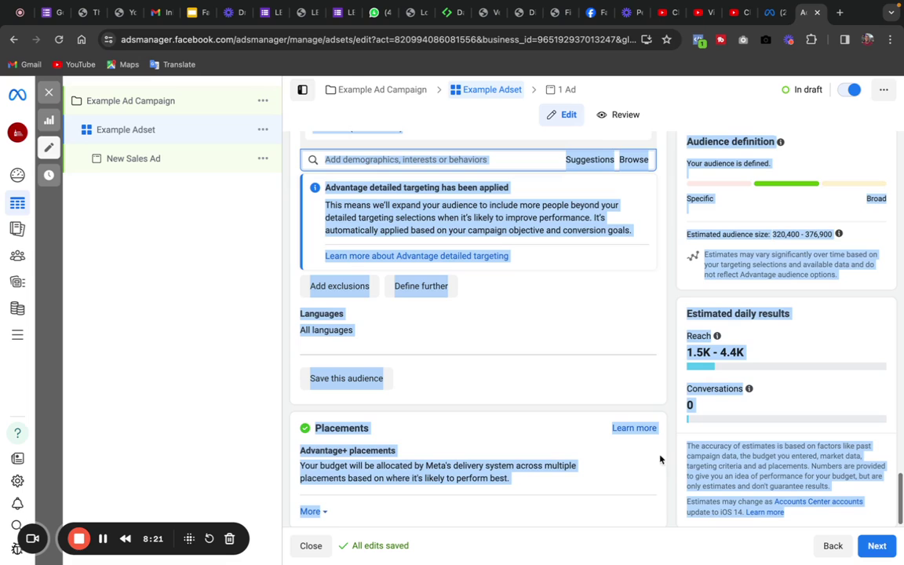
pyautogui.click(662, 232)
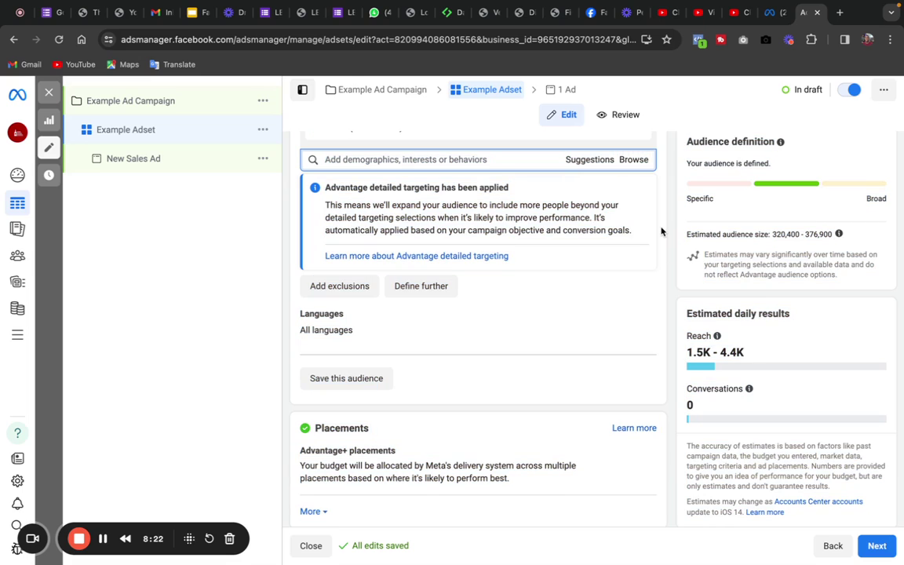
pyautogui.click(587, 160)
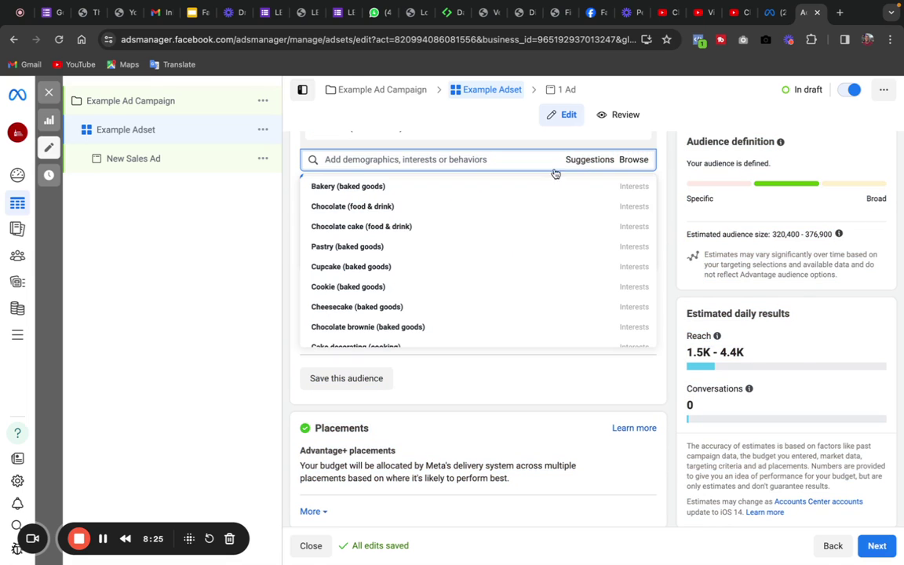
pyautogui.click(324, 186)
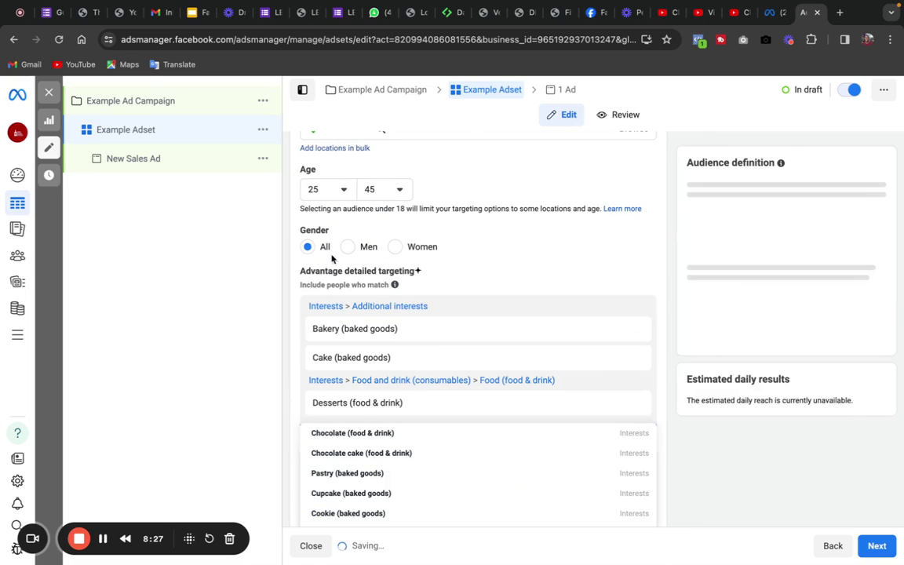
# Add the suggested Chocolate cake (food & drink) interest to the detailed targeting
pyautogui.moveTo(660, 254); pyautogui.dragTo(658, 526)
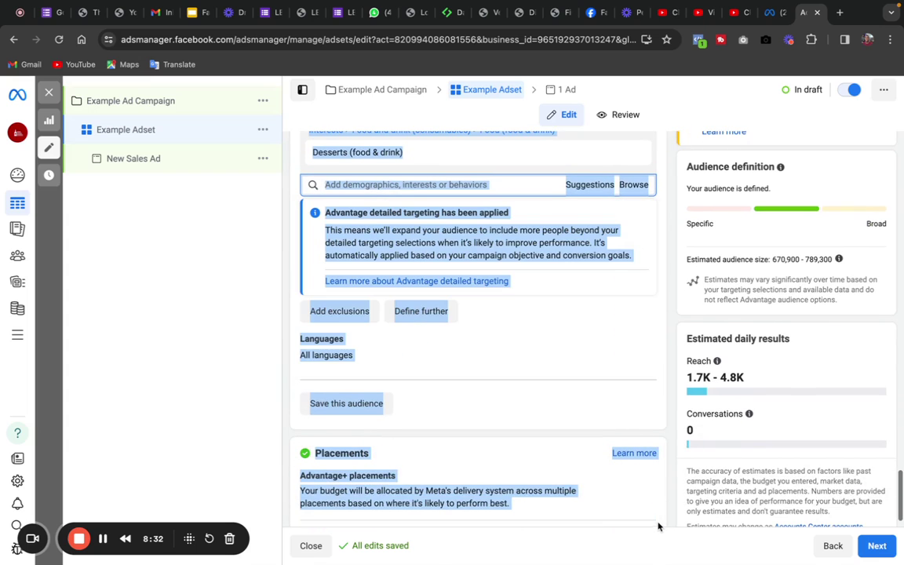
pyautogui.click(590, 186)
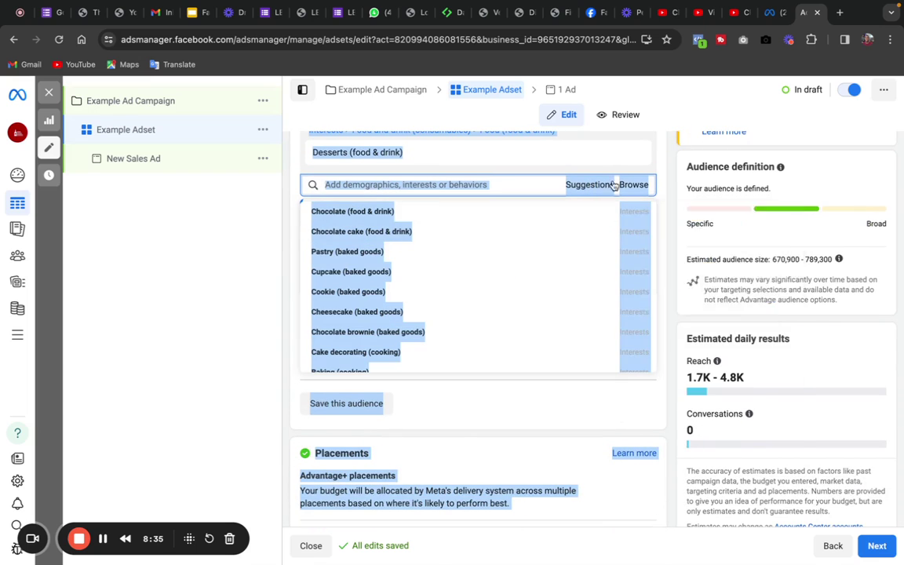
pyautogui.click(657, 170)
pyautogui.click(580, 190)
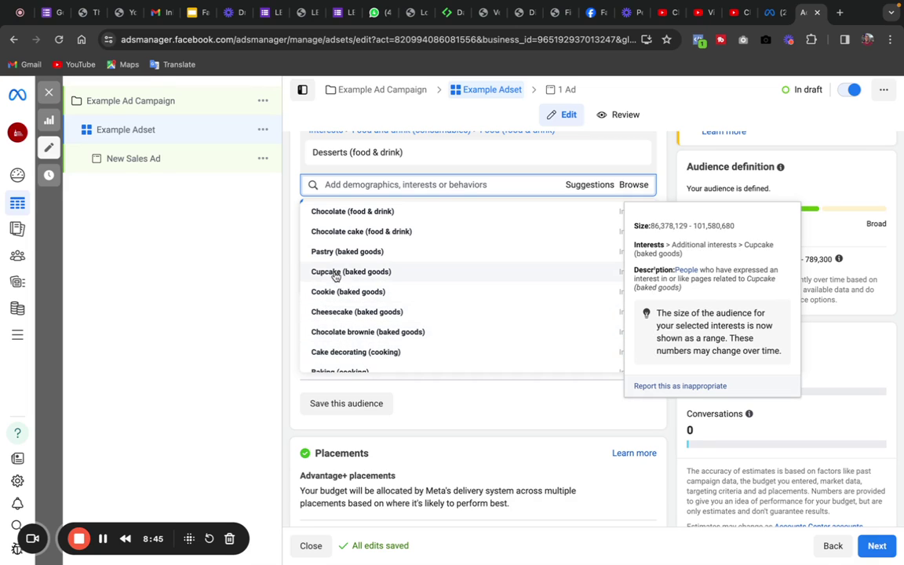
pyautogui.click(332, 234)
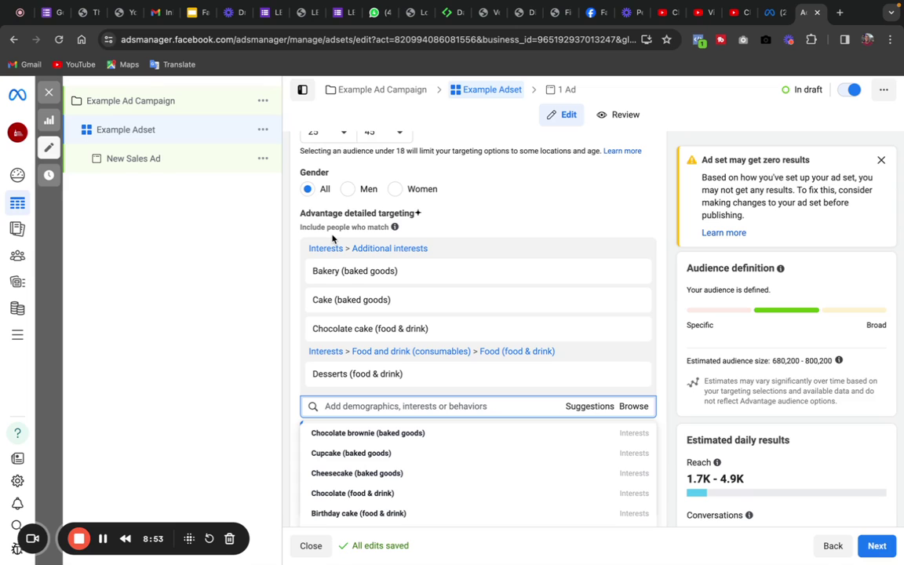
# Remove the Bakery (baked goods) interest from the detailed targeting
pyautogui.moveTo(486, 276)
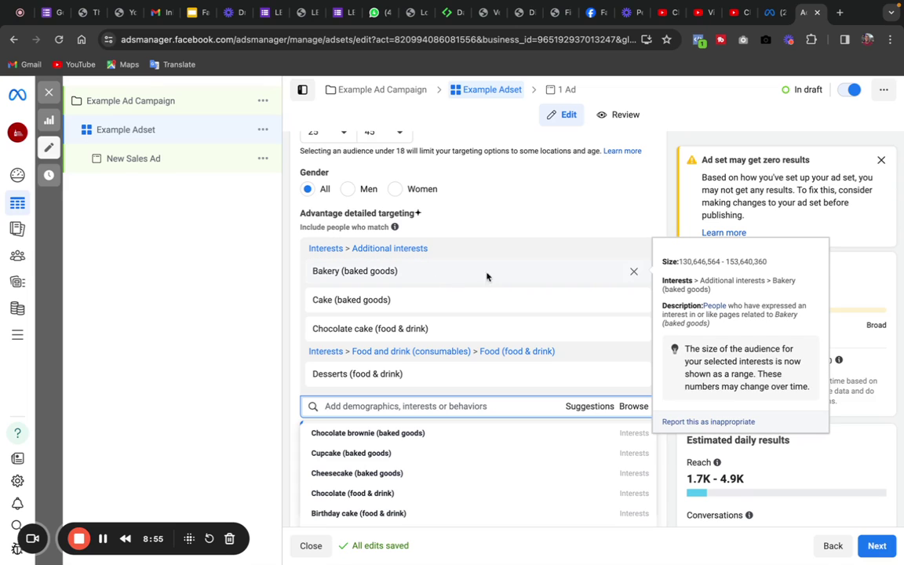
pyautogui.click(634, 271)
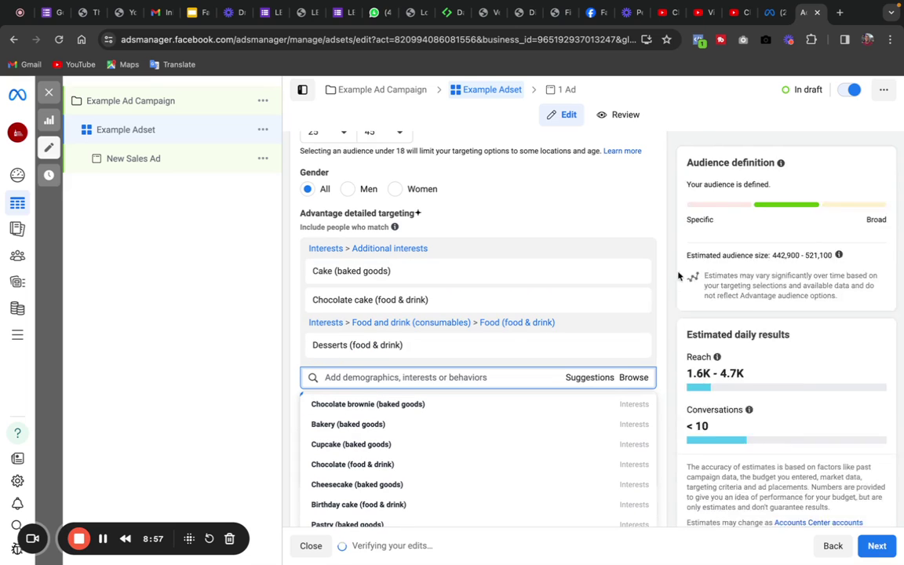
pyautogui.moveTo(666, 254); pyautogui.dragTo(650, 539)
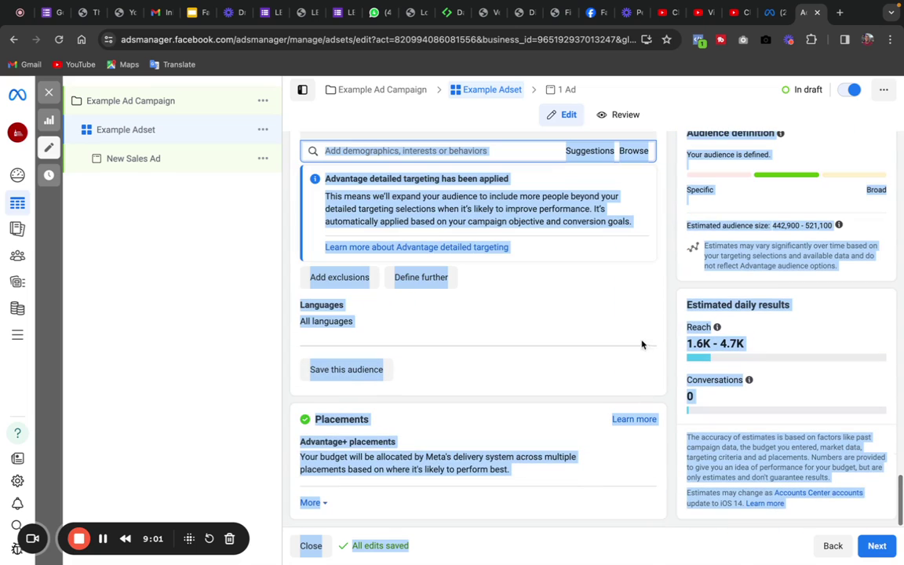
pyautogui.click(670, 209)
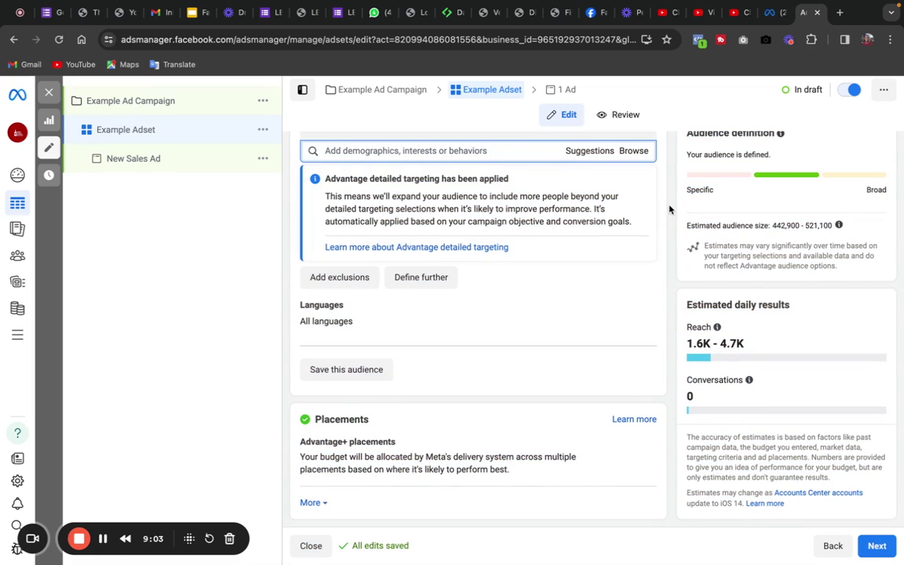
# Add the suggested Birthday cake (food & drink) interest to the detailed targeting
pyautogui.click(583, 153)
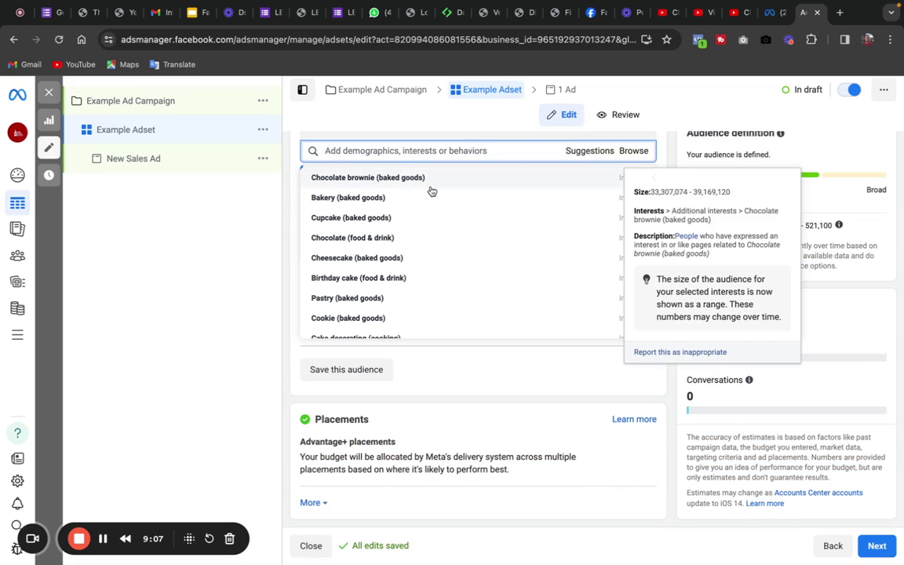
pyautogui.moveTo(373, 287)
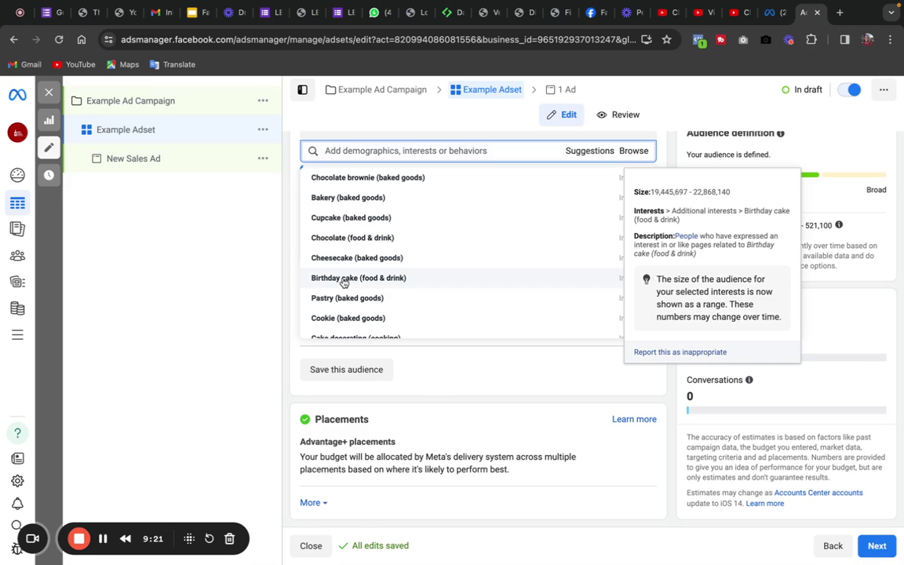
pyautogui.click(355, 279)
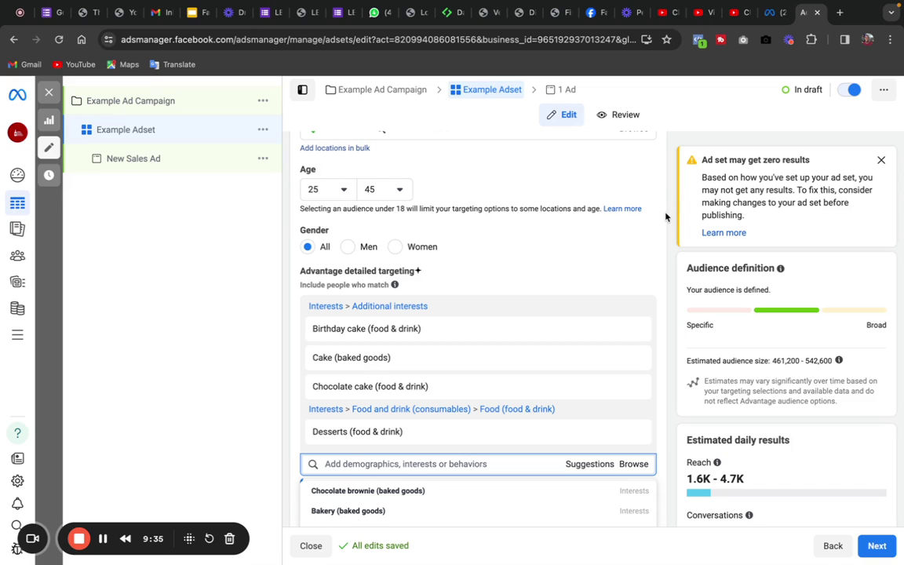
# Add the suggested Upcoming birthday demographic to the detailed targeting
pyautogui.moveTo(666, 216); pyautogui.dragTo(661, 386)
pyautogui.click(664, 383)
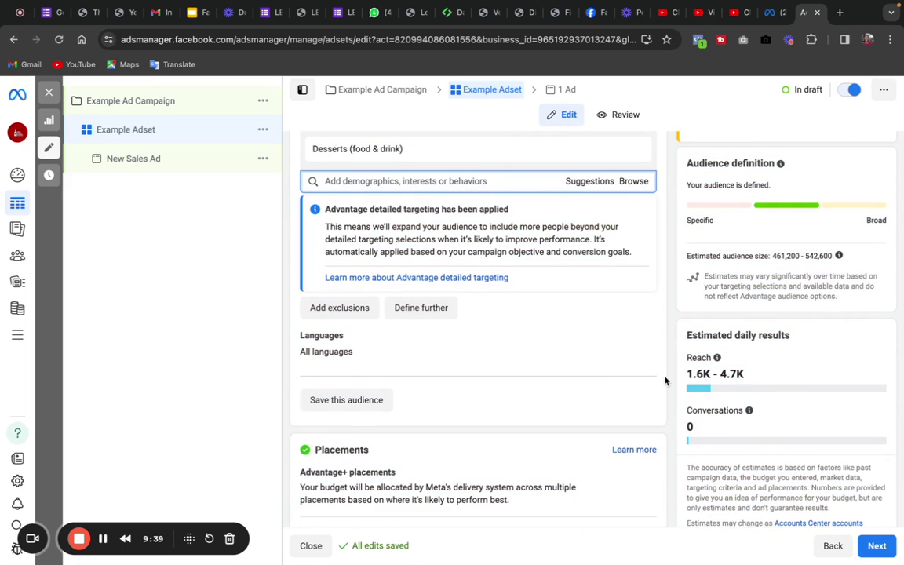
pyautogui.click(587, 183)
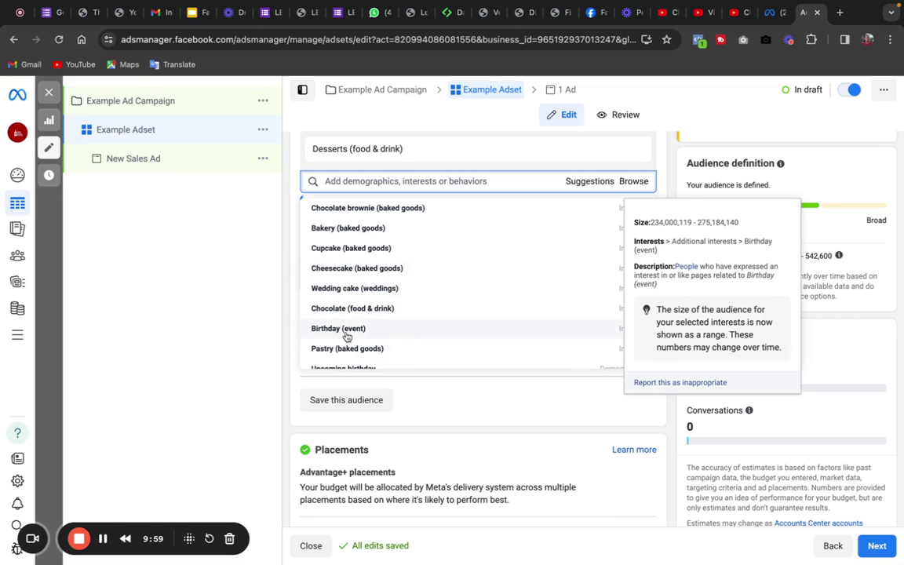
pyautogui.click(364, 369)
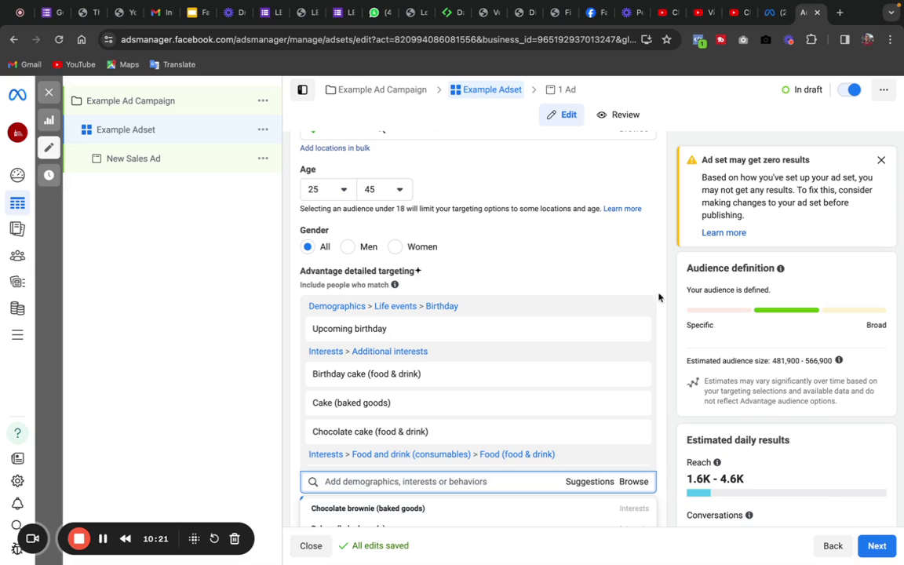
# Clear the detailed targeting by removing Upcoming birthday, Birthday cake, Cake, Chocolate cake and Desserts
pyautogui.click(633, 331)
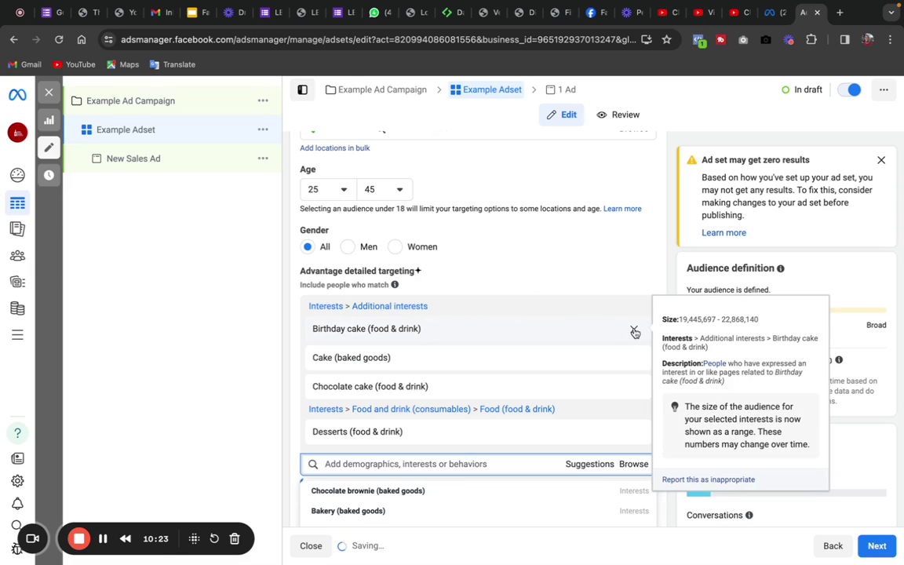
pyautogui.click(634, 330)
pyautogui.click(634, 330)
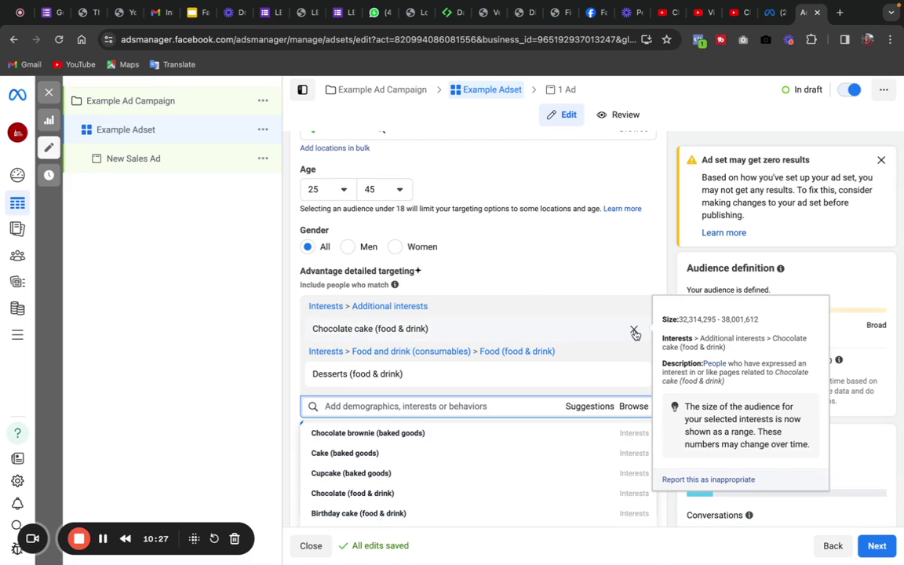
pyautogui.click(633, 329)
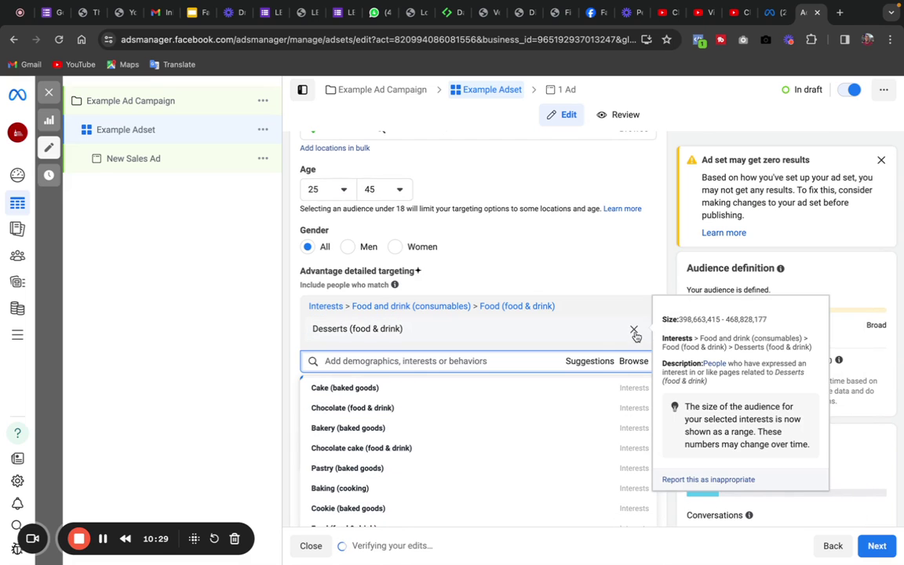
pyautogui.click(634, 330)
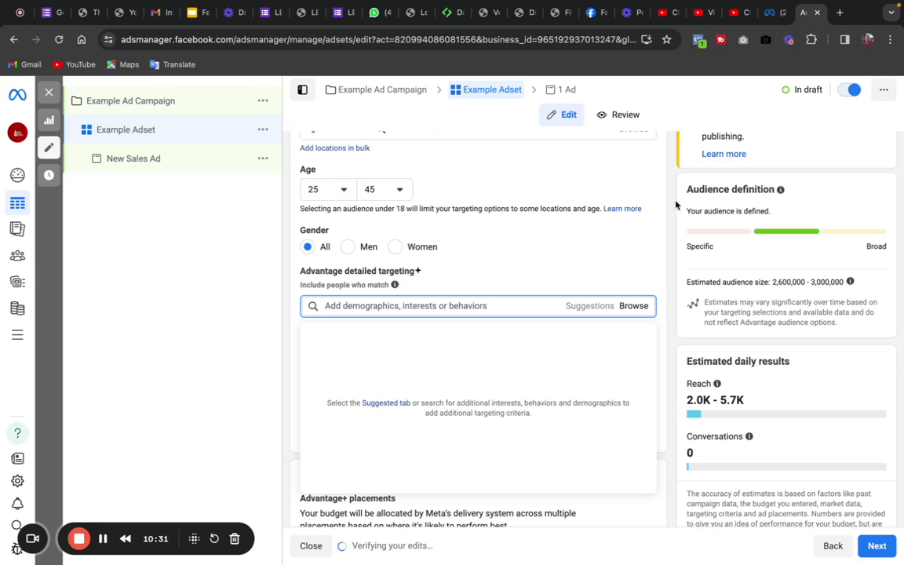
# Search the detailed targeting for "cars" and examine the matching employers, fields of study and interests
pyautogui.moveTo(661, 200); pyautogui.dragTo(634, 529)
pyautogui.click(477, 249)
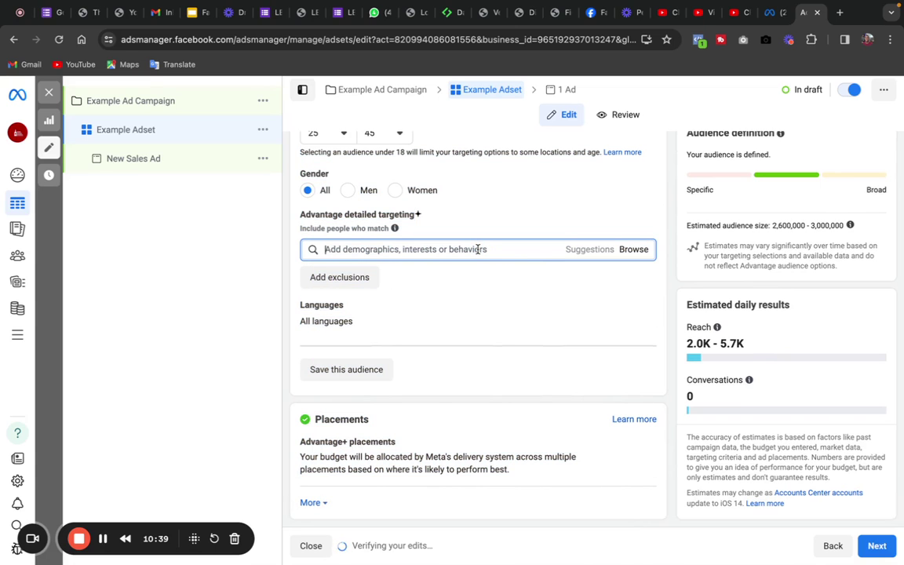
pyautogui.write('cars')
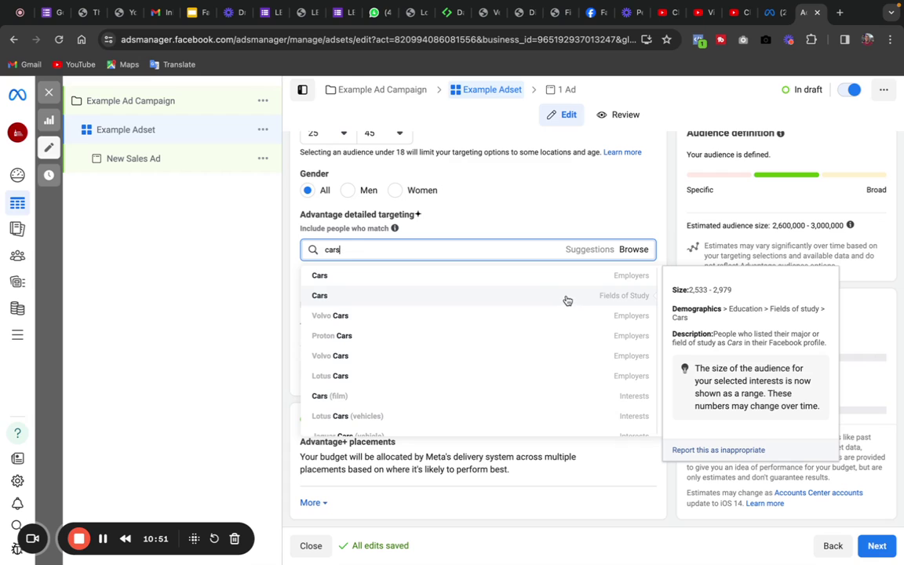
pyautogui.scroll(-10, 337, 427)
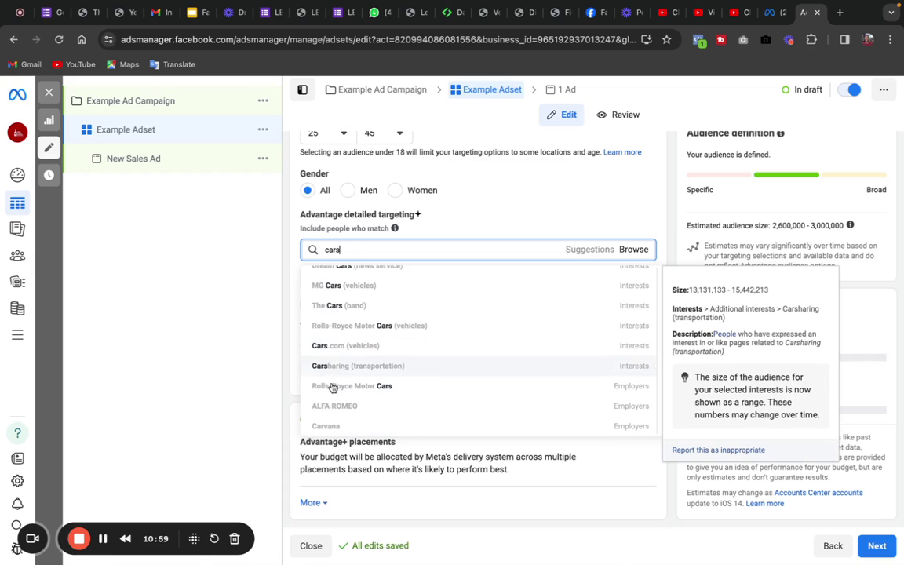
pyautogui.scroll(3, 341, 330)
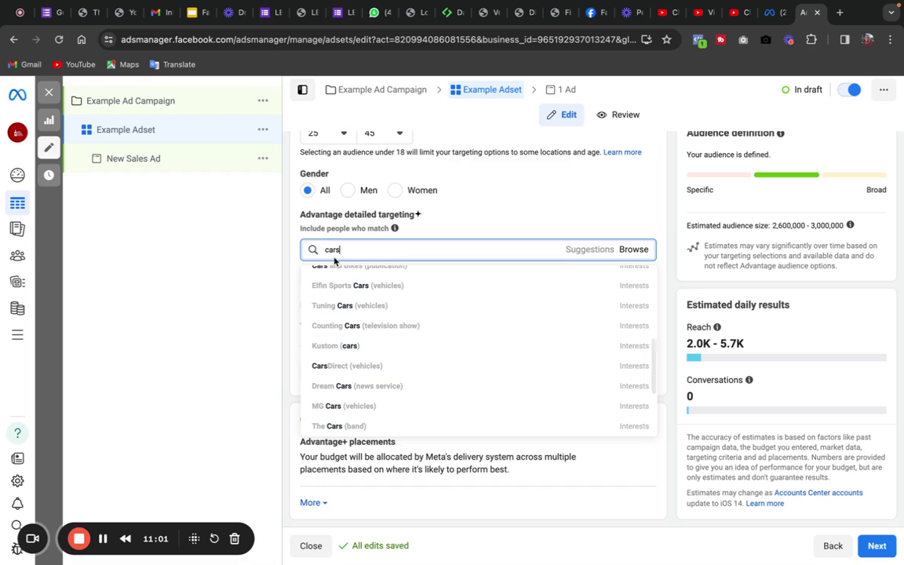
pyautogui.scroll(5, 337, 278)
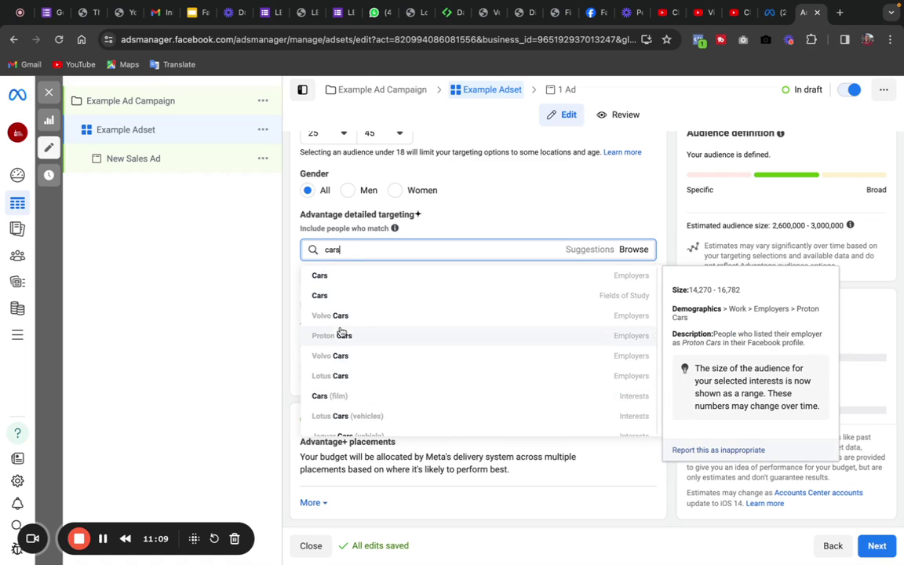
pyautogui.scroll(-5, 350, 430)
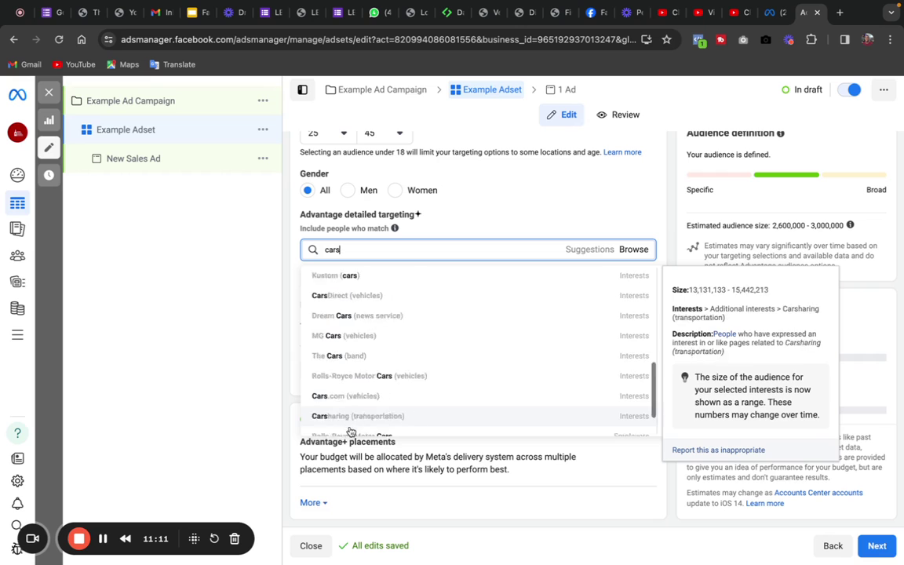
pyautogui.scroll(5, 375, 272)
# Search the detailed targeting for "car" and add the Car dealership (retailer) interest
pyautogui.press('BackSpace')
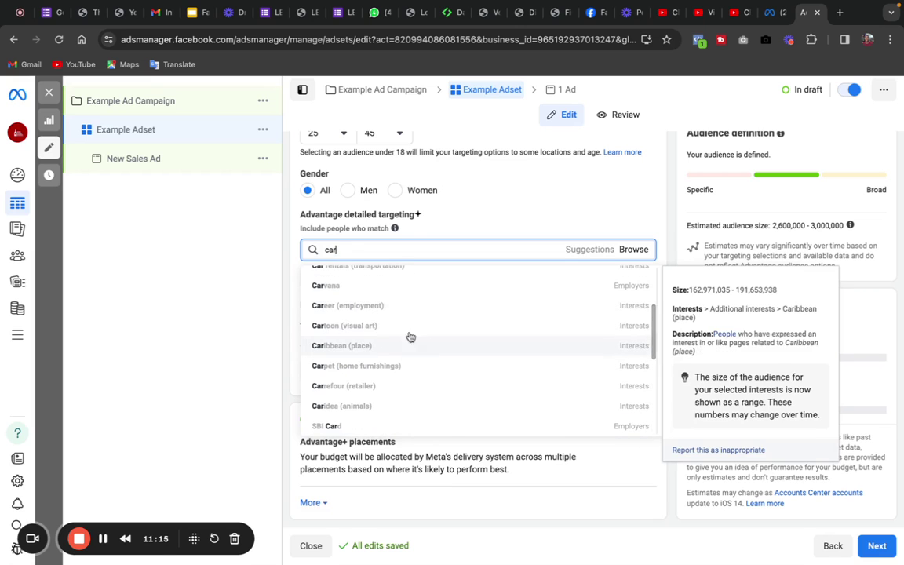
pyautogui.moveTo(384, 280)
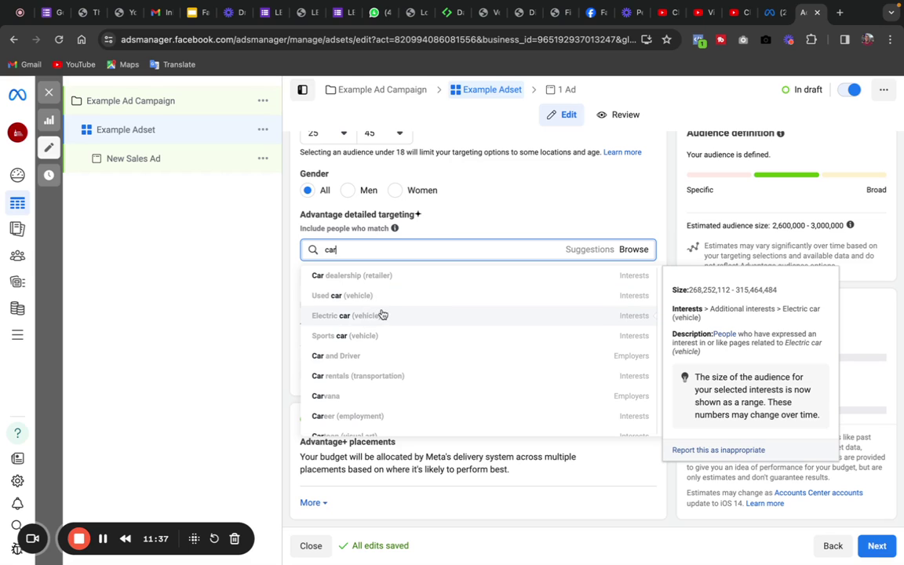
pyautogui.click(356, 277)
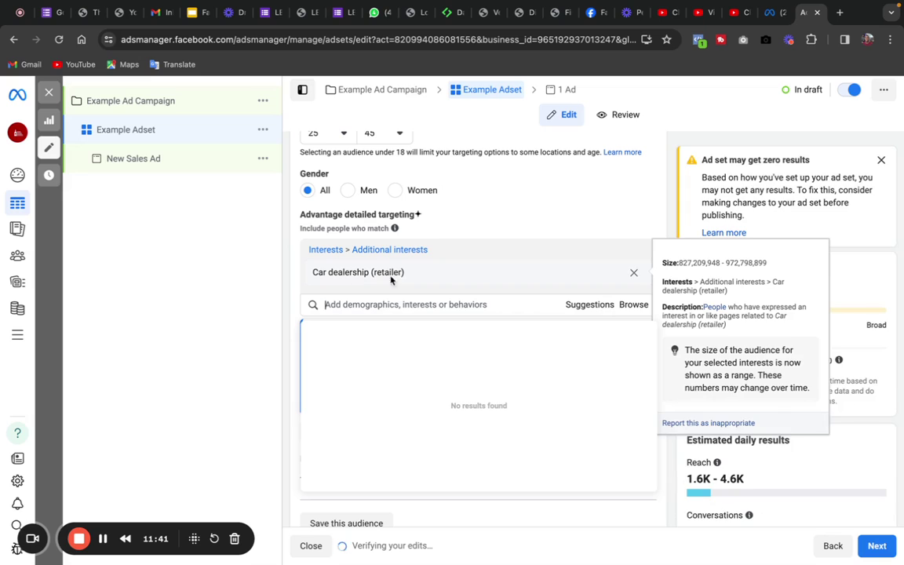
# Review the suggestions related to Car dealership (retailer) and remove that interest from the detailed targeting
pyautogui.click(591, 306)
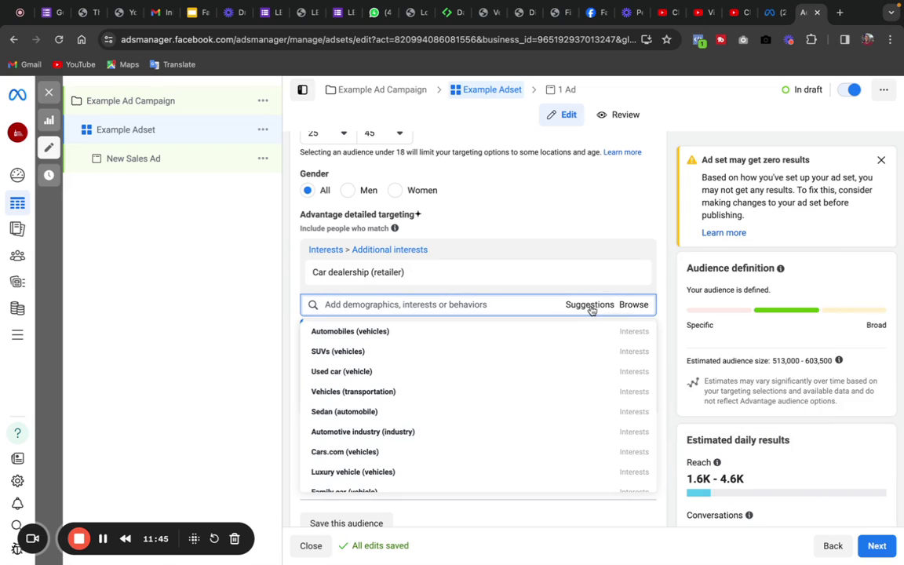
pyautogui.moveTo(383, 333)
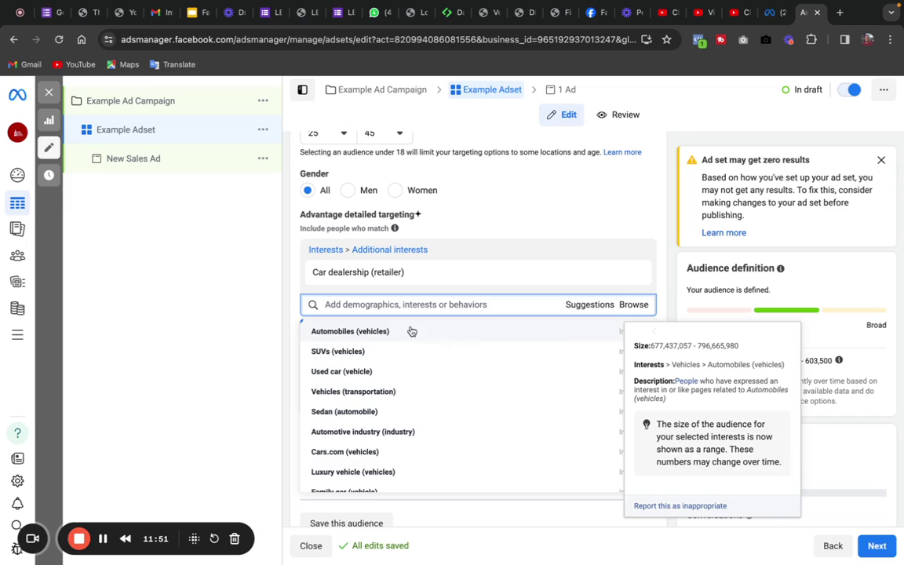
pyautogui.moveTo(363, 353)
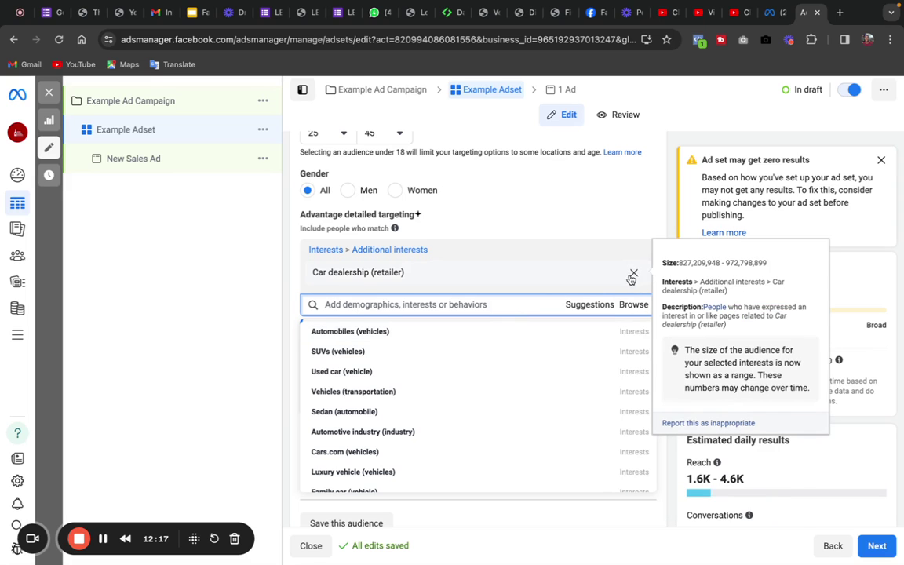
pyautogui.click(634, 275)
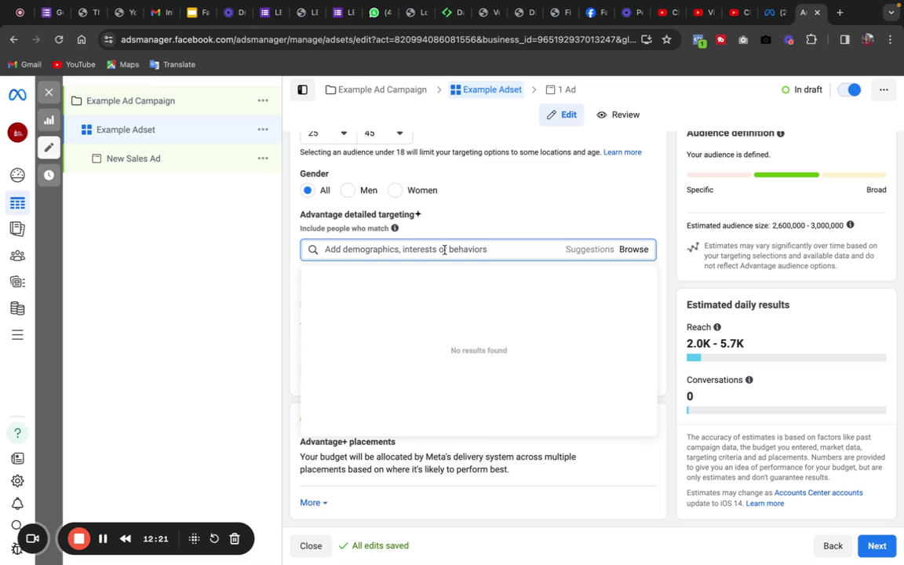
# Search the detailed targeting for "fashion", look through the matching options and clear the search
pyautogui.write('fashion')
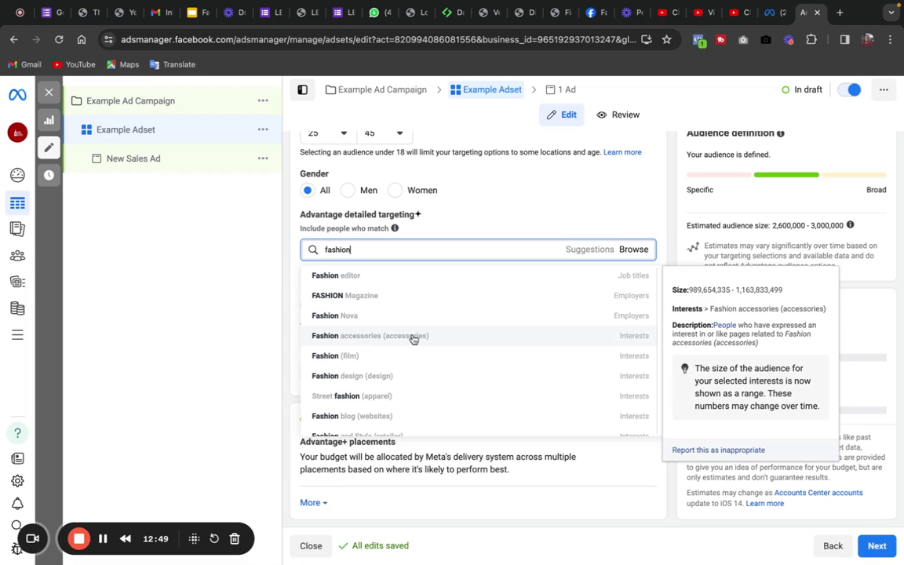
pyautogui.scroll(-3, 345, 404)
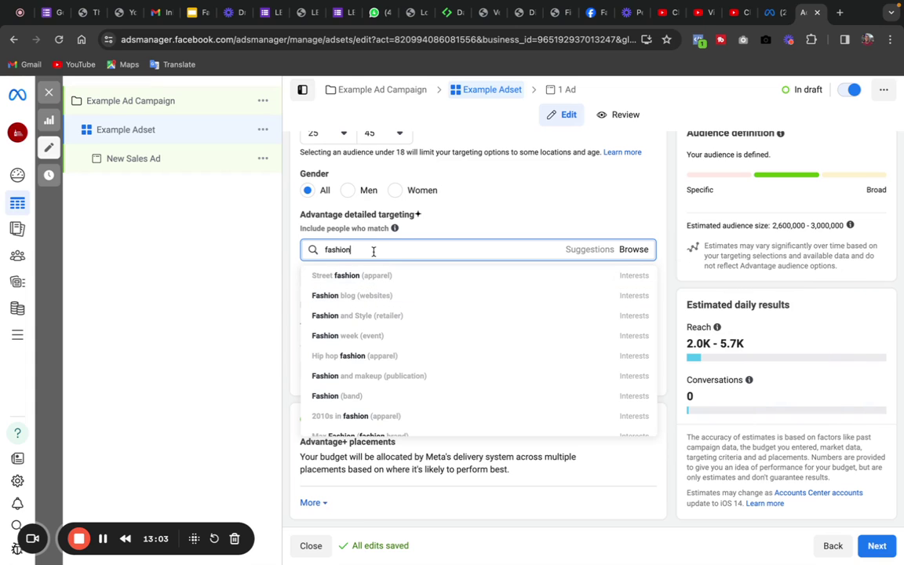
pyautogui.press('BackSpace')
pyautogui.press('BackSpace')
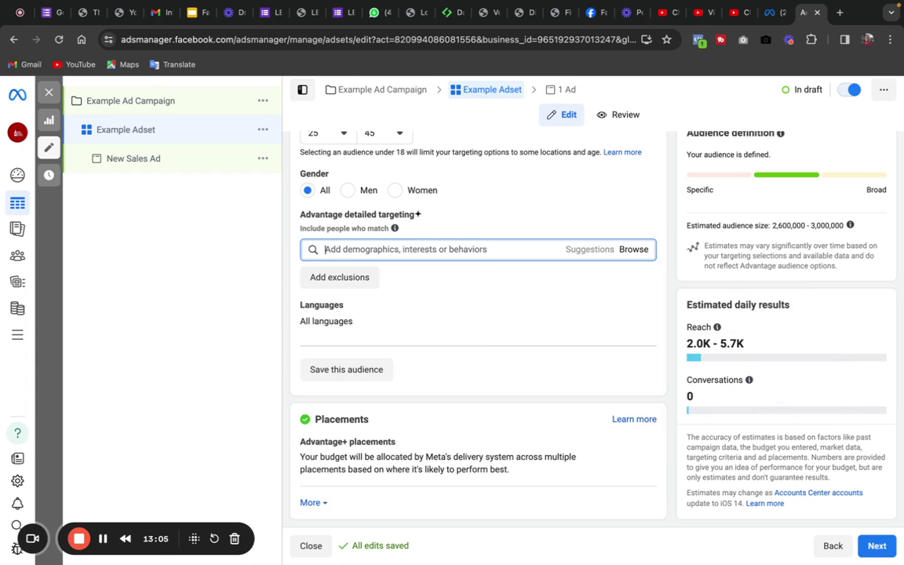
# Search the detailed targeting for "apparel", look through the matching options and clear the search
pyautogui.write('a')
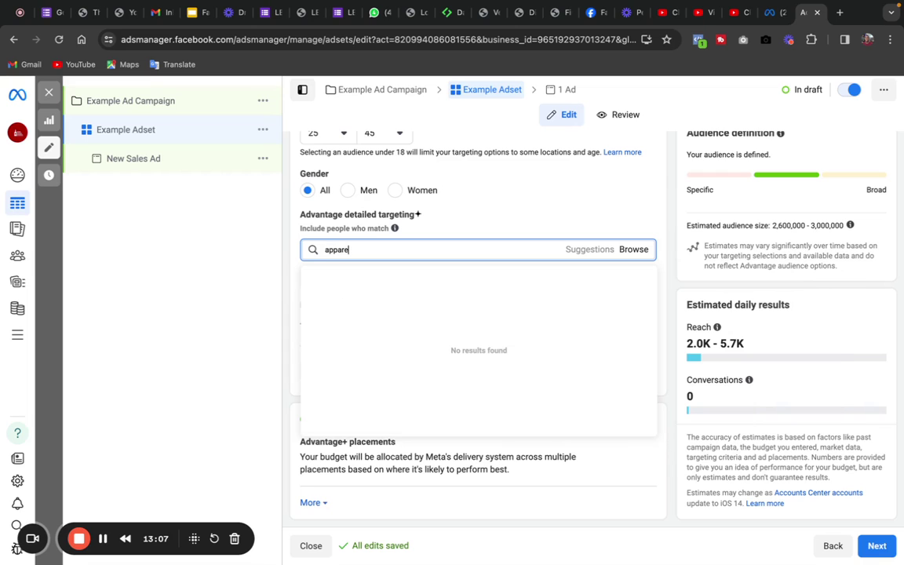
pyautogui.write('ppare')
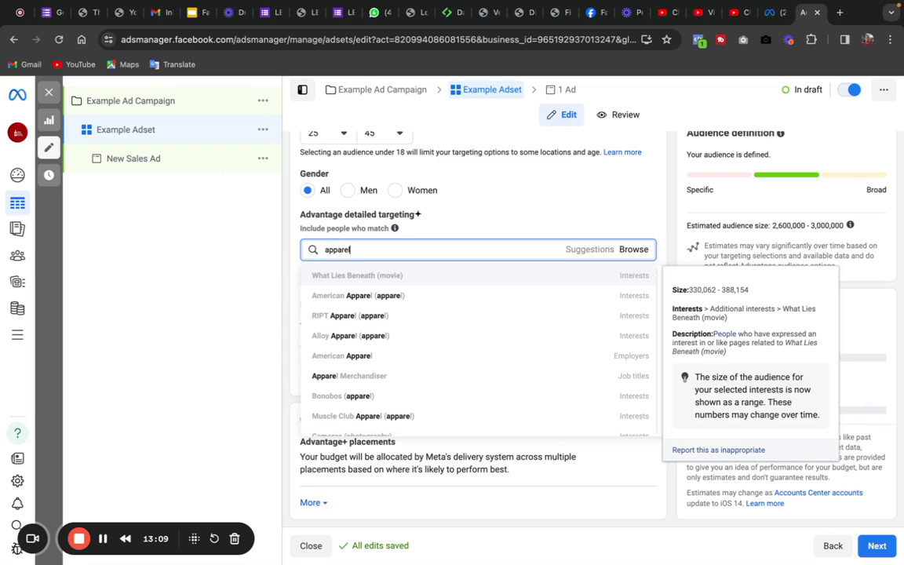
pyautogui.write('l')
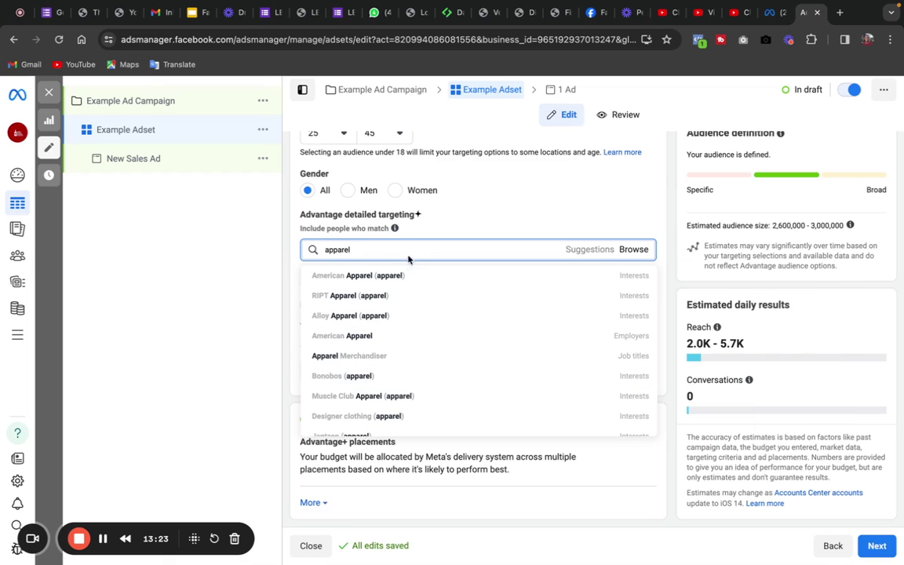
pyautogui.press('BackSpace')
pyautogui.press('BackSpace')
pyautogui.press('BackSpace')
pyautogui.press('BackSpace')
pyautogui.press('BackSpace')
pyautogui.press('BackSpace')
pyautogui.press('BackSpace')
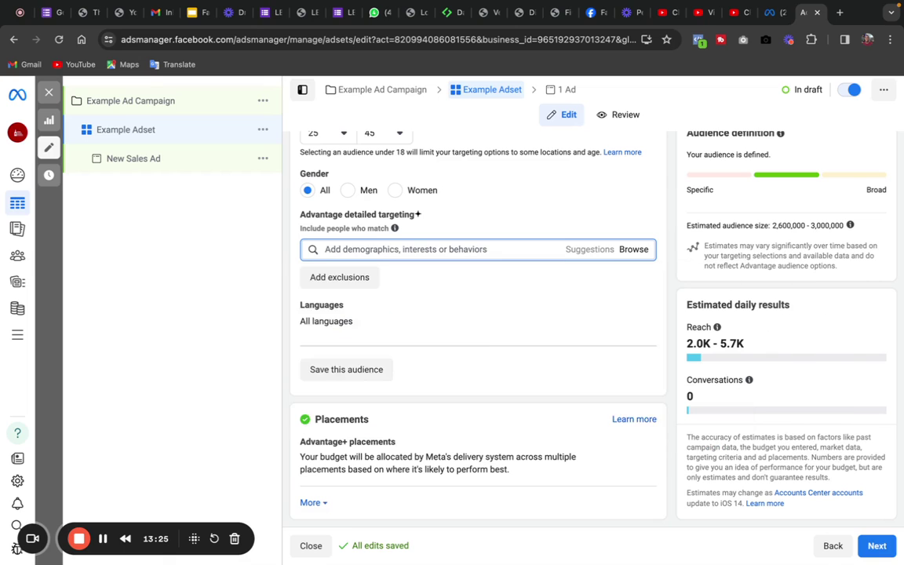
# Search for "fashion" and add the Fashion accessories (accessories) interest to the detailed targeting
pyautogui.write('fashi')
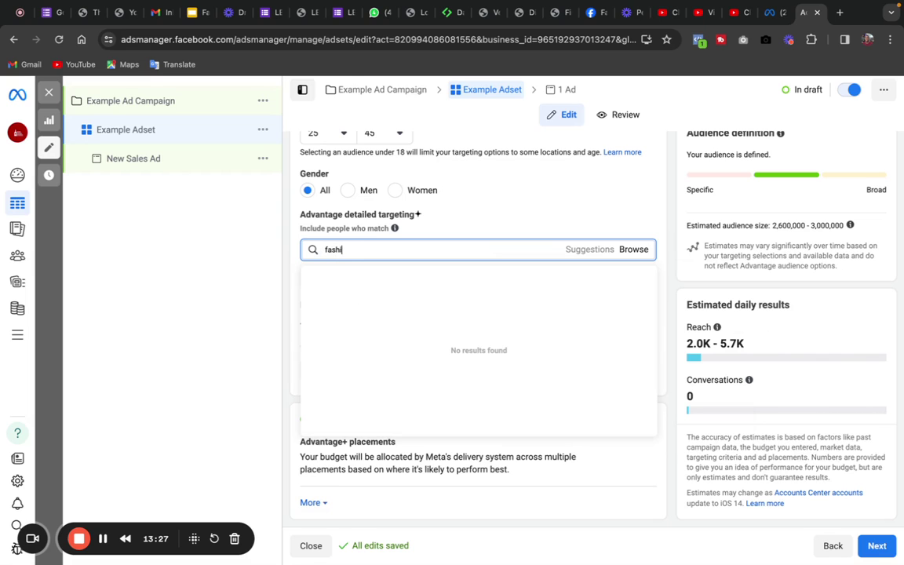
pyautogui.write('on')
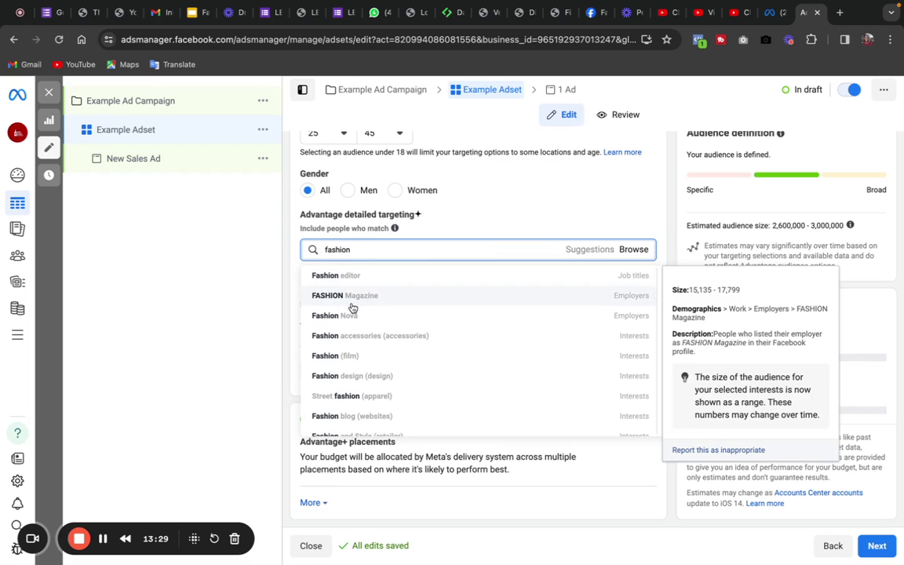
pyautogui.click(359, 335)
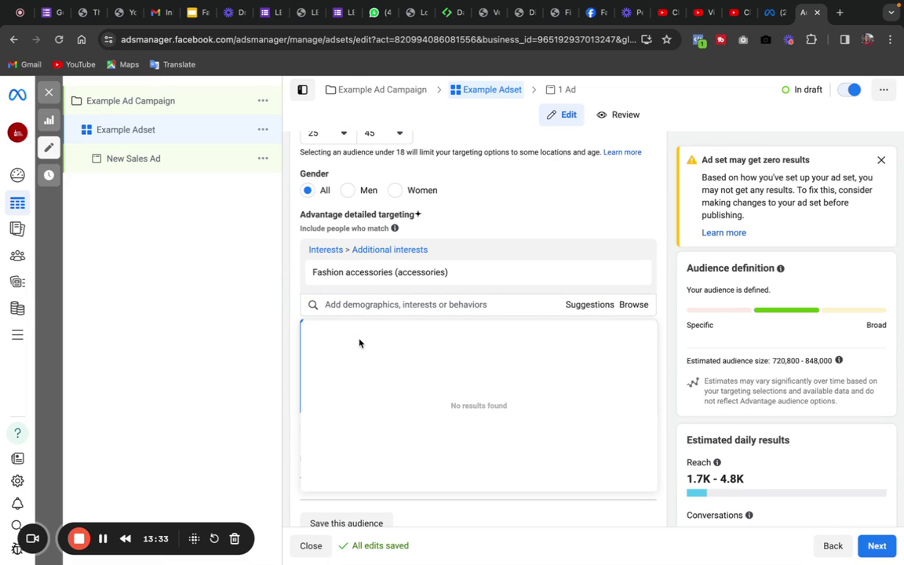
# Add the suggested interests Clothing (apparel) and Dresses (apparel) to the detailed targeting
pyautogui.click(594, 306)
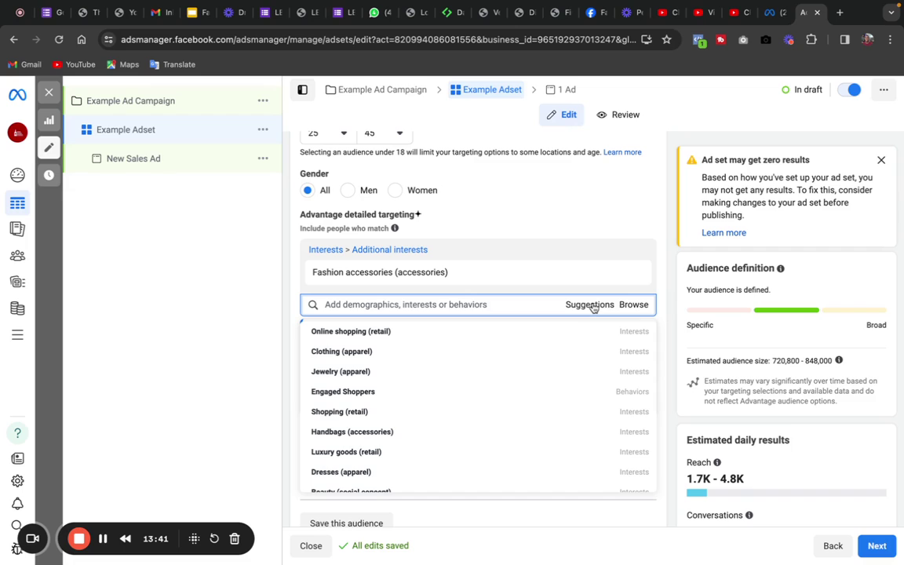
pyautogui.moveTo(377, 355)
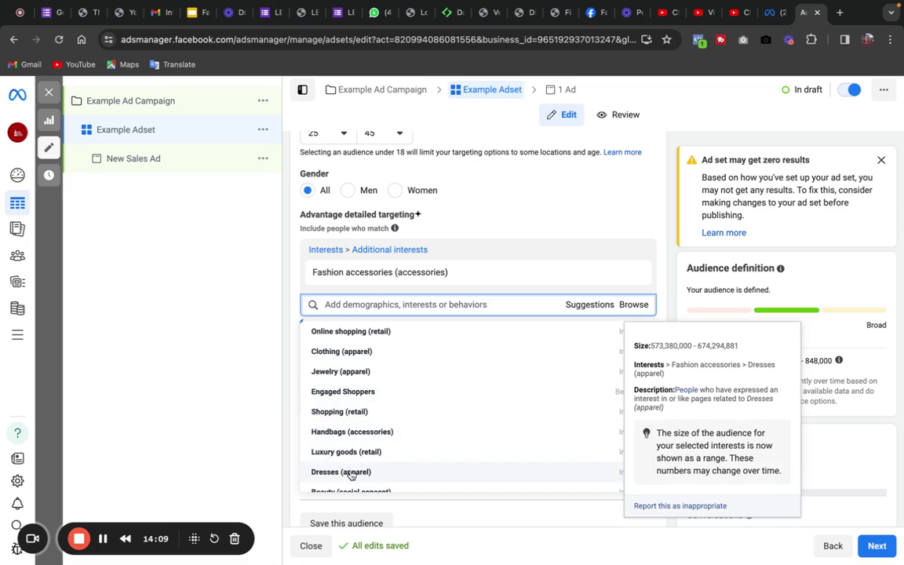
pyautogui.click(350, 352)
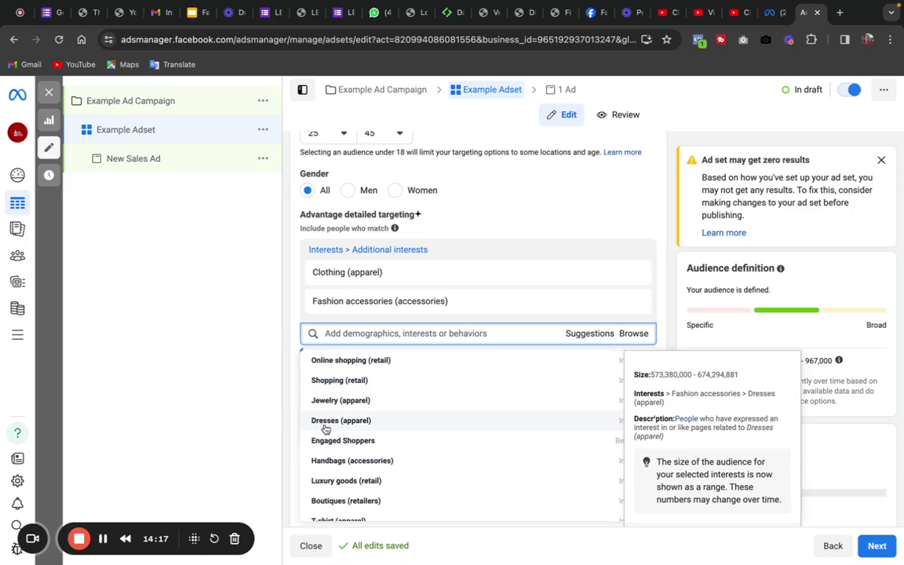
pyautogui.click(350, 426)
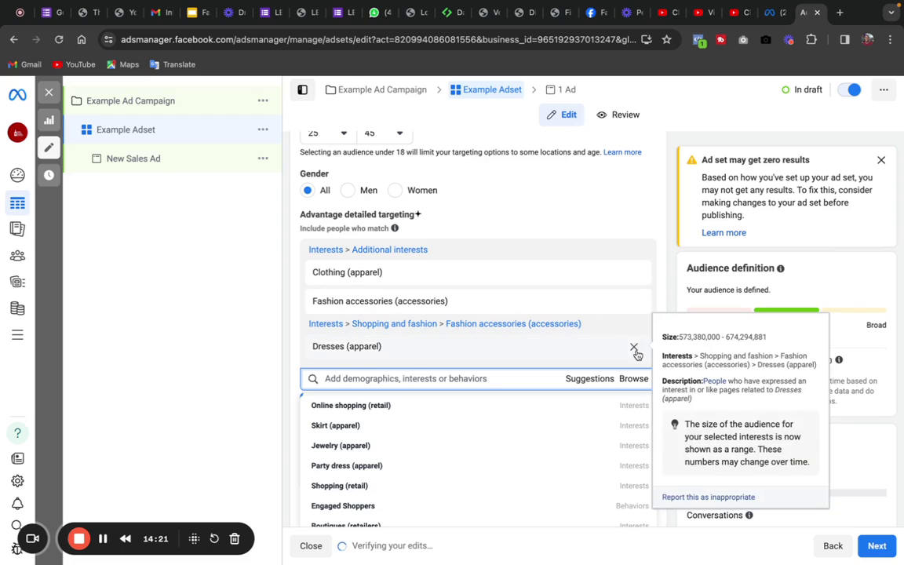
pyautogui.click(600, 236)
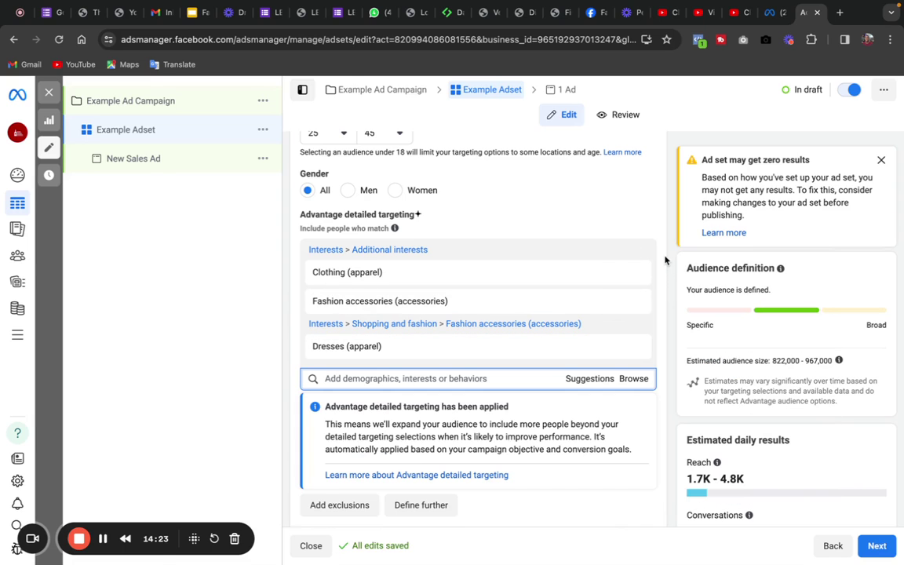
# Review the updated suggestions related to the selected fashion interests, including Party dress and Skirt, and close the list
pyautogui.click(588, 380)
pyautogui.moveTo(335, 474)
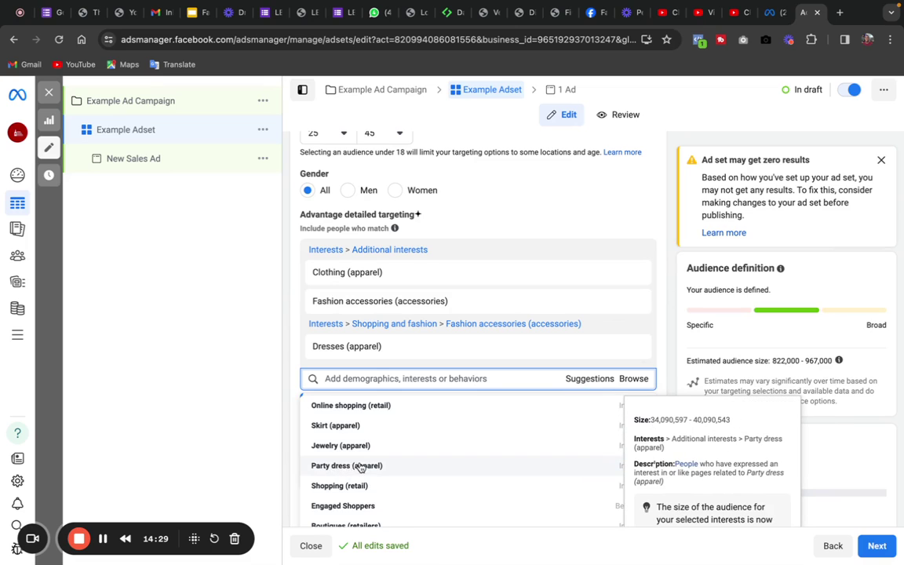
pyautogui.moveTo(320, 427)
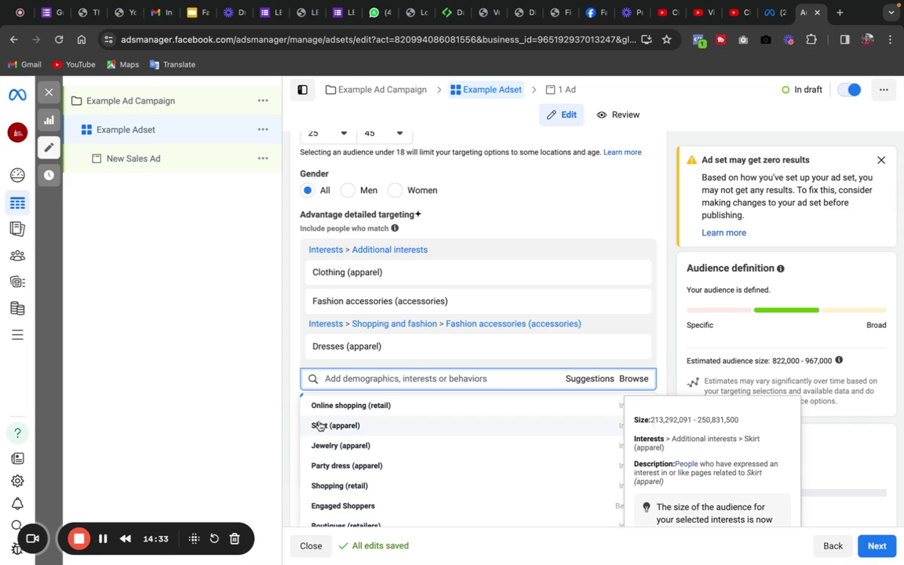
pyautogui.moveTo(388, 523)
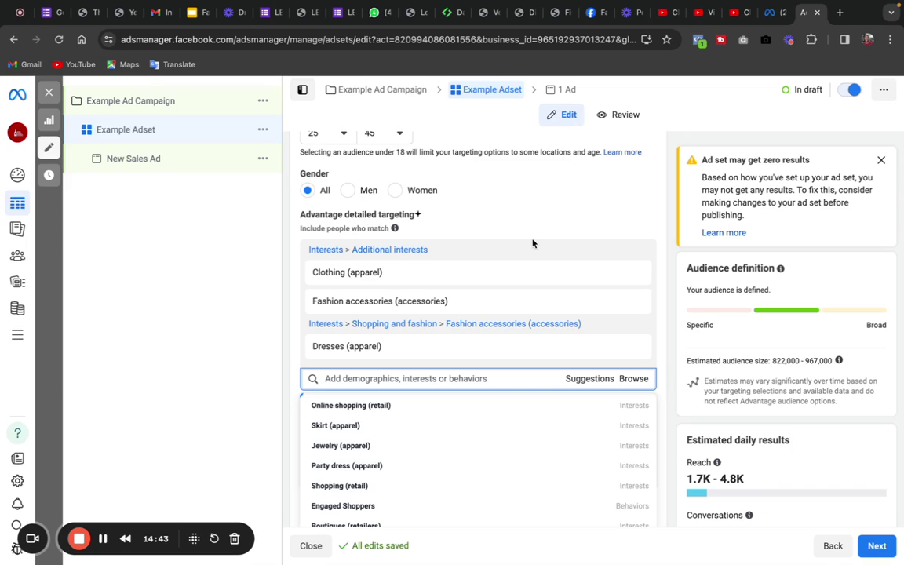
pyautogui.click(641, 219)
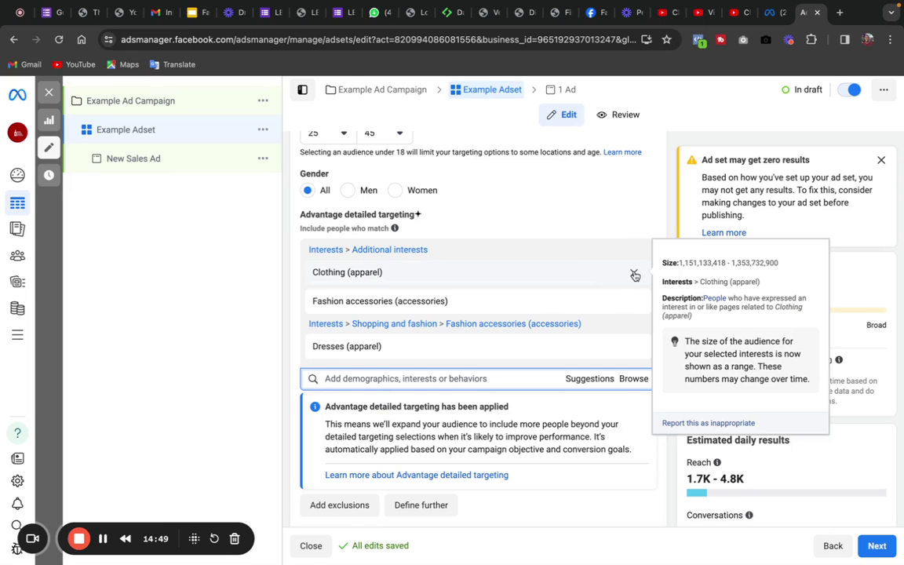
# Remove the Clothing, Fashion accessories and Dresses interests from the detailed targeting
pyautogui.click(633, 273)
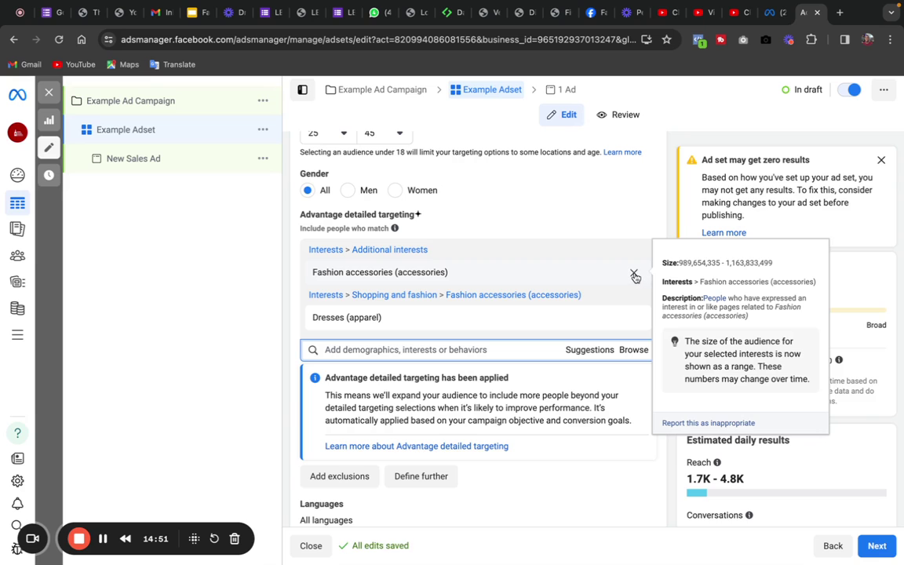
pyautogui.click(633, 272)
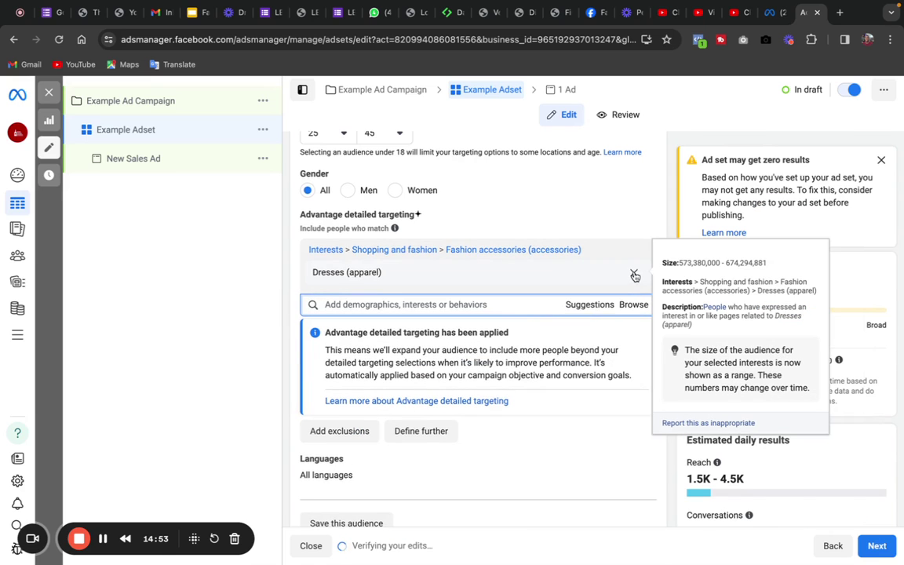
pyautogui.click(634, 273)
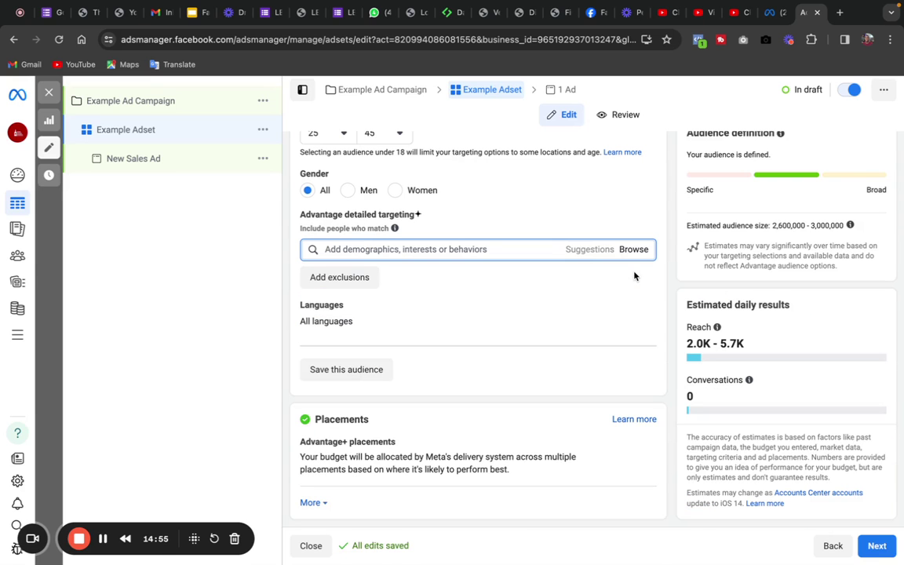
pyautogui.moveTo(653, 216); pyautogui.dragTo(650, 342)
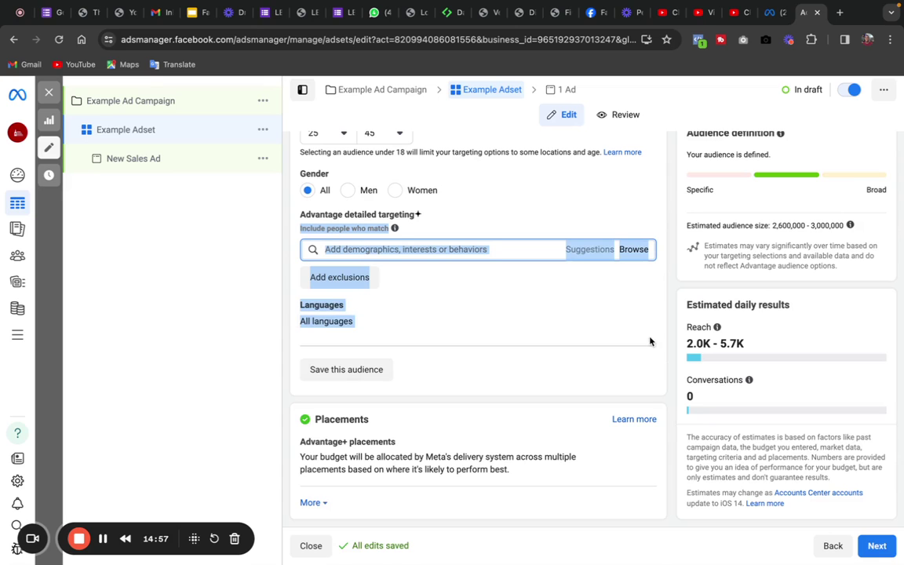
# Search the detailed targeting for "perfumes", look through the matching options and clear the search
pyautogui.click(470, 248)
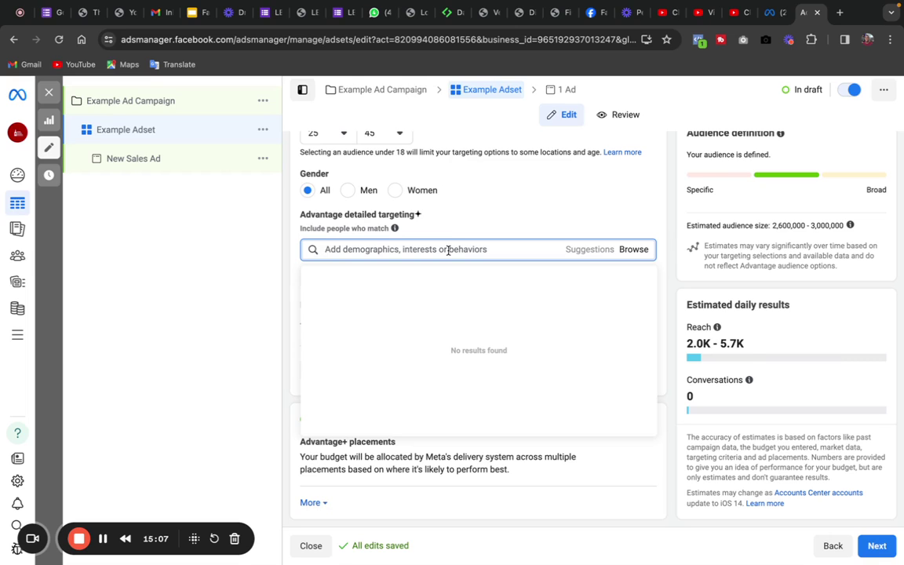
pyautogui.write('perfumes')
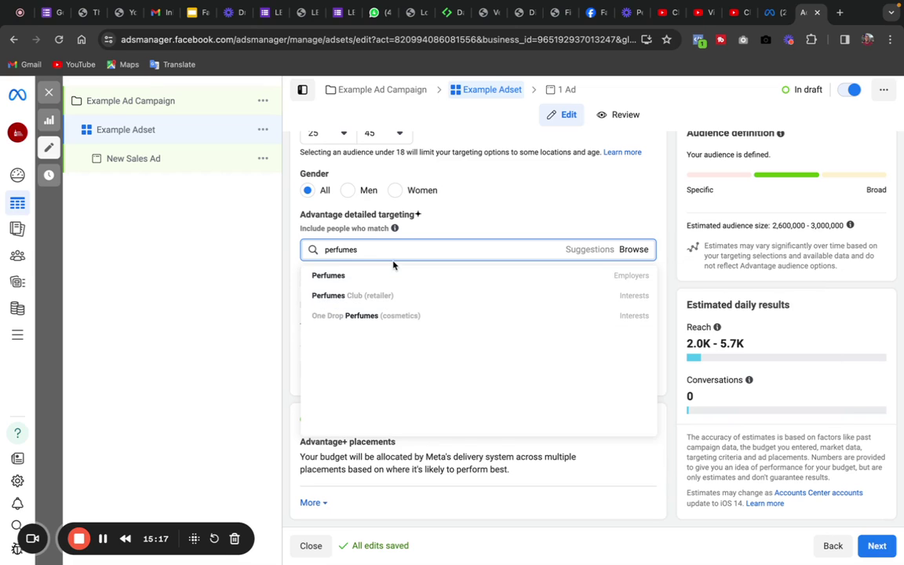
pyautogui.press('BackSpace')
pyautogui.press('BackSpace')
pyautogui.press('BackSpace')
pyautogui.press('BackSpace')
pyautogui.press('BackSpace')
pyautogui.press('BackSpace')
pyautogui.press('BackSpace')
pyautogui.press('BackSpace')
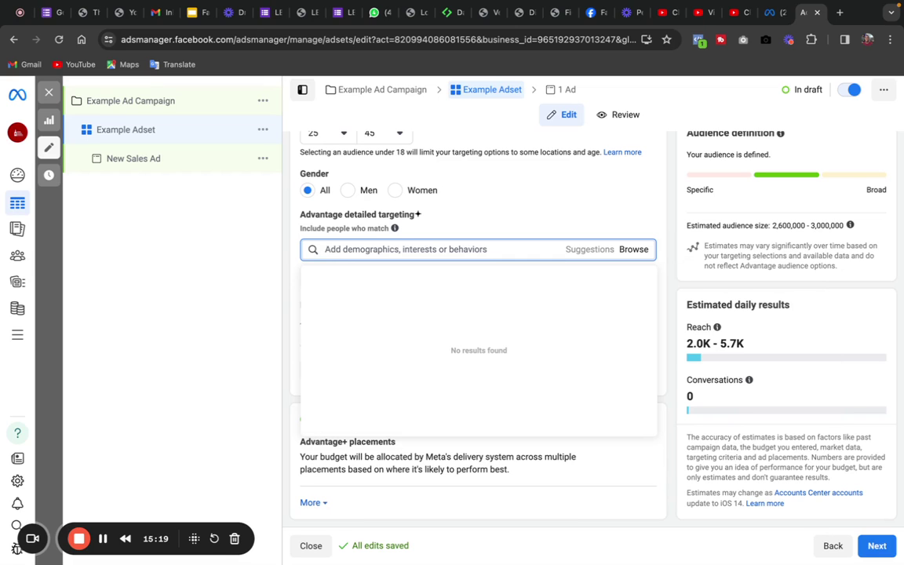
# Search the detailed targeting for "cologn", look through the matching options and clear the search
pyautogui.write('cologn')
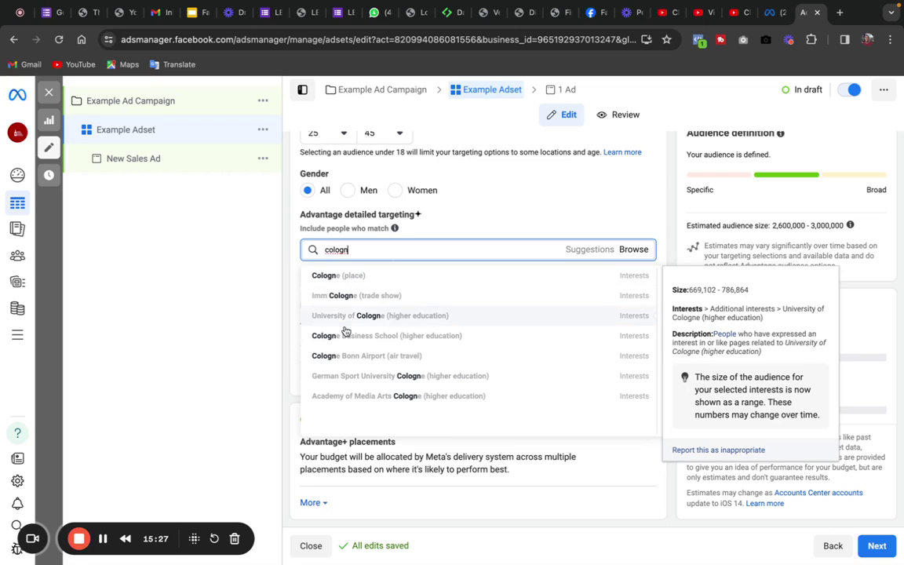
pyautogui.press('BackSpace')
pyautogui.press('BackSpace')
pyautogui.press('BackSpace')
pyautogui.press('BackSpace')
pyautogui.press('BackSpace')
pyautogui.press('BackSpace')
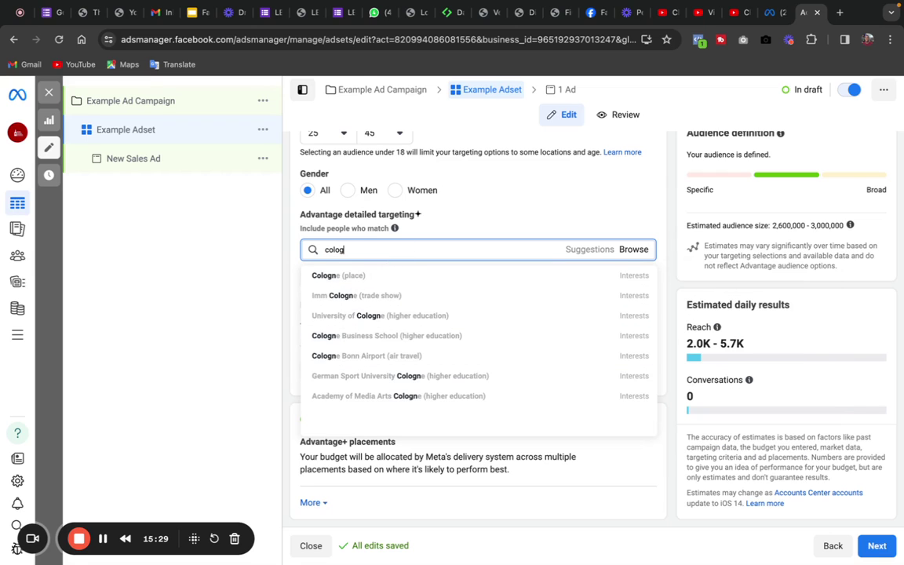
# Search for "cosmetics" and add the Cosmetics (personal care) interest to the detailed targeting
pyautogui.write('cos')
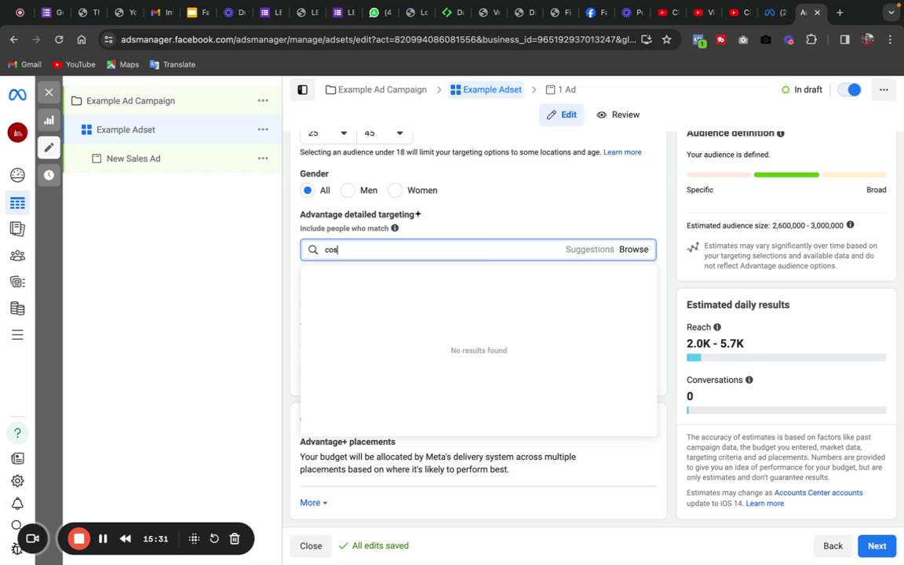
pyautogui.write('metics')
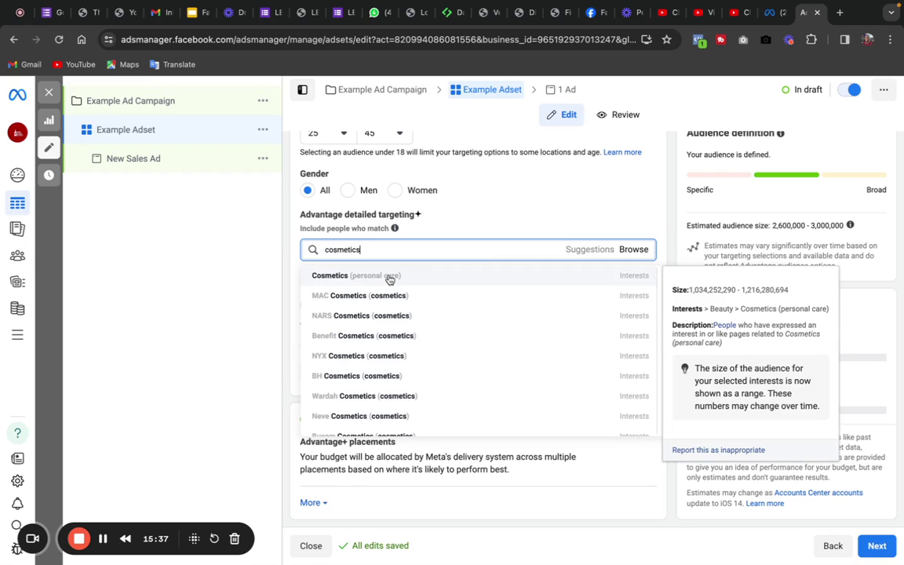
pyautogui.click(390, 276)
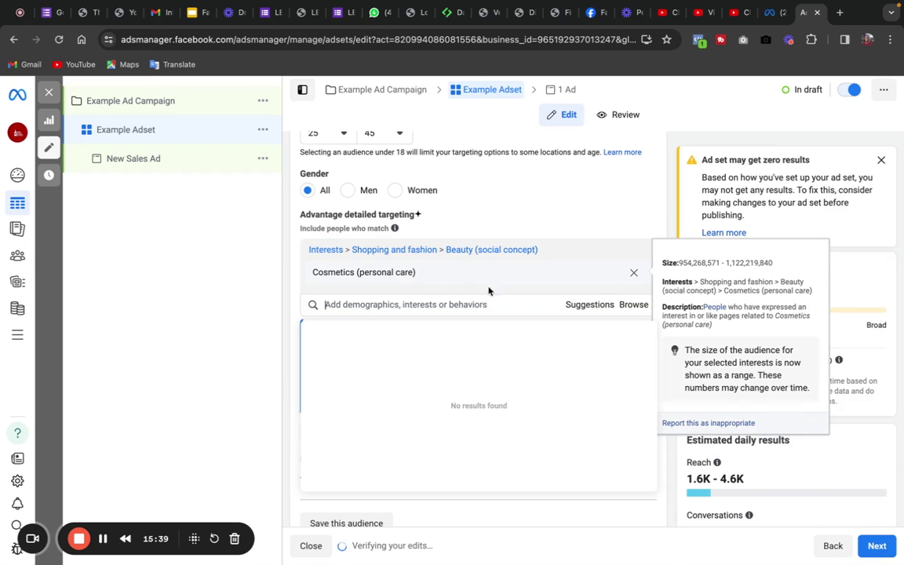
# Review the suggestions related to Cosmetics (personal care) and remove that interest from the detailed targeting
pyautogui.click(589, 306)
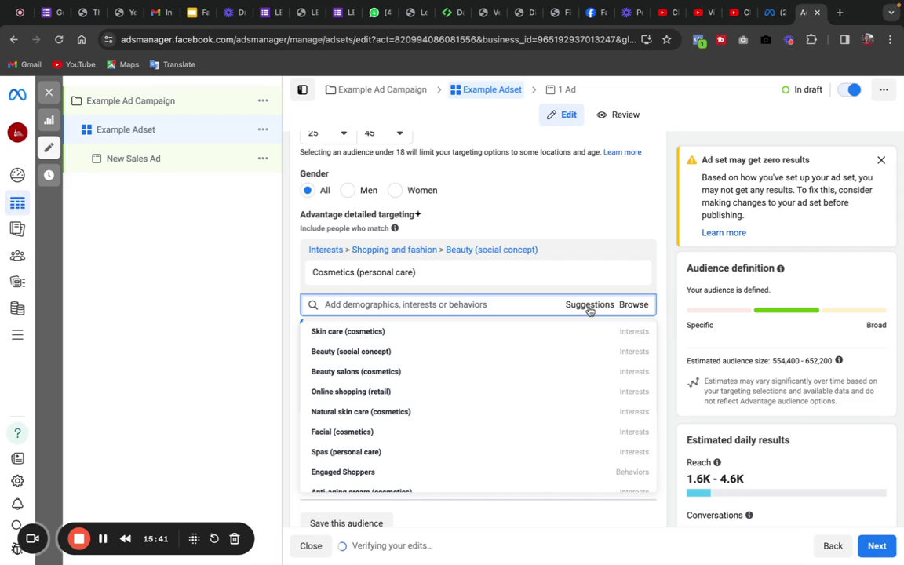
pyautogui.moveTo(377, 336)
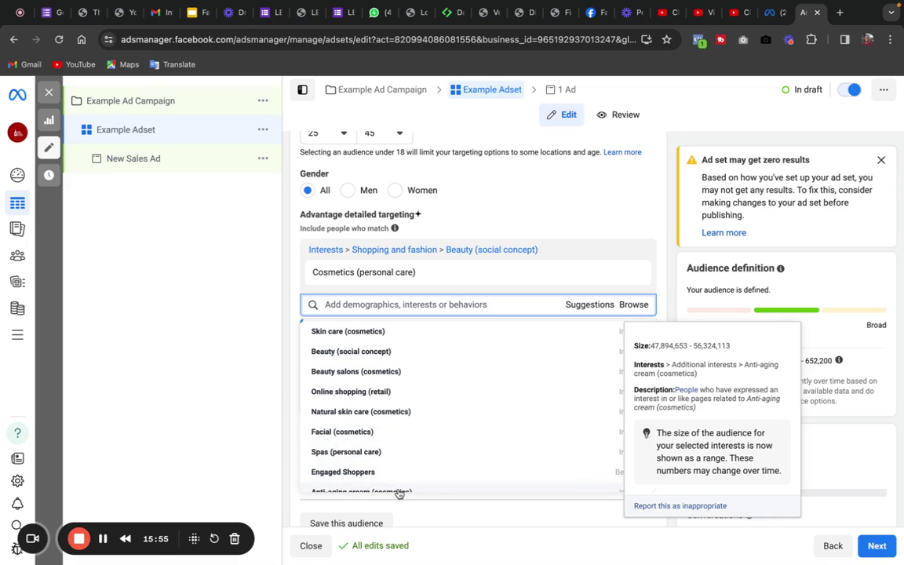
pyautogui.click(291, 254)
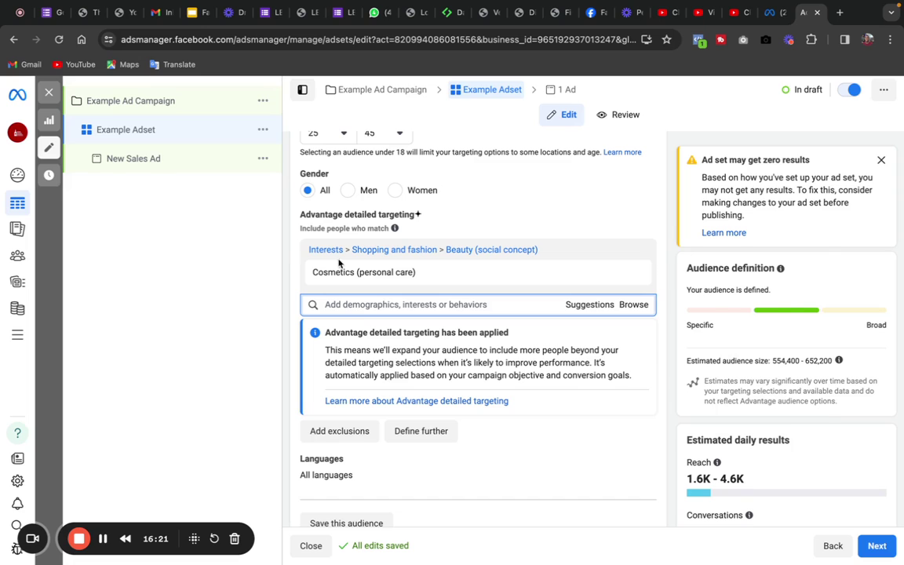
pyautogui.moveTo(588, 271)
pyautogui.click(634, 274)
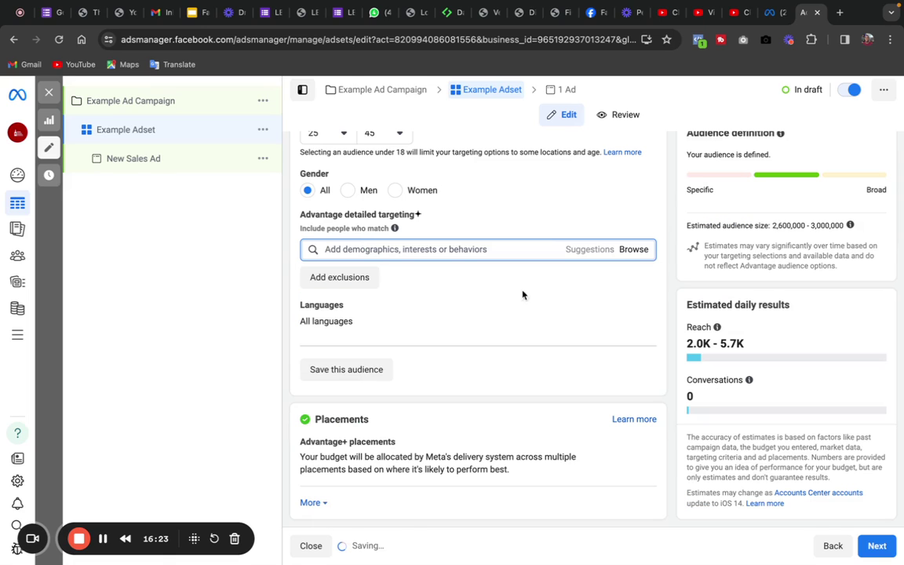
# Search for "smartph" and add the Smartphones (consumer electronics) interest to the detailed targeting
pyautogui.click(436, 250)
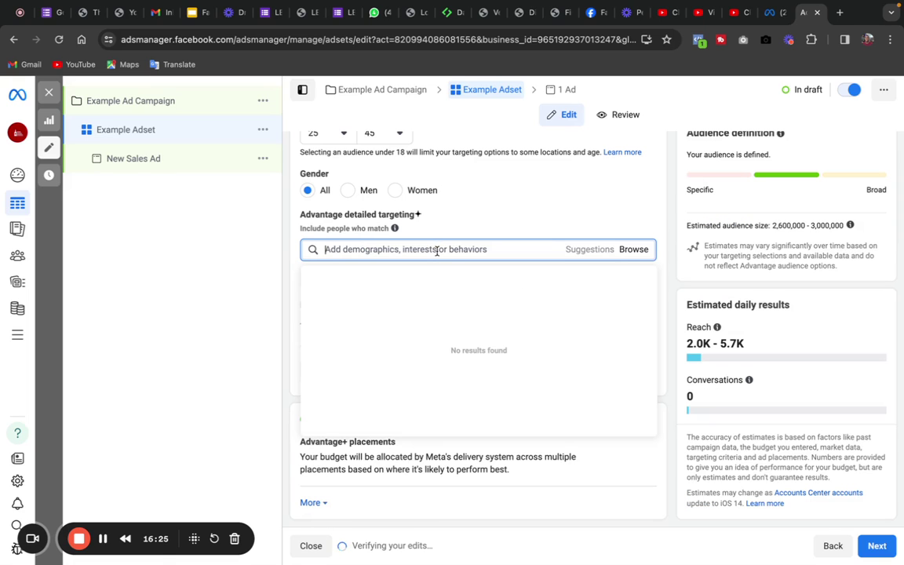
pyautogui.write('smartph')
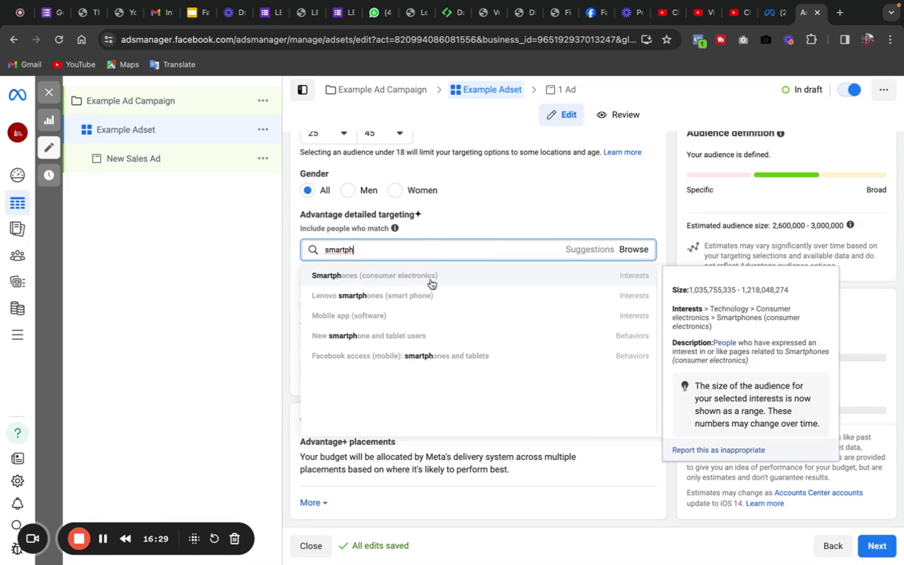
pyautogui.click(358, 276)
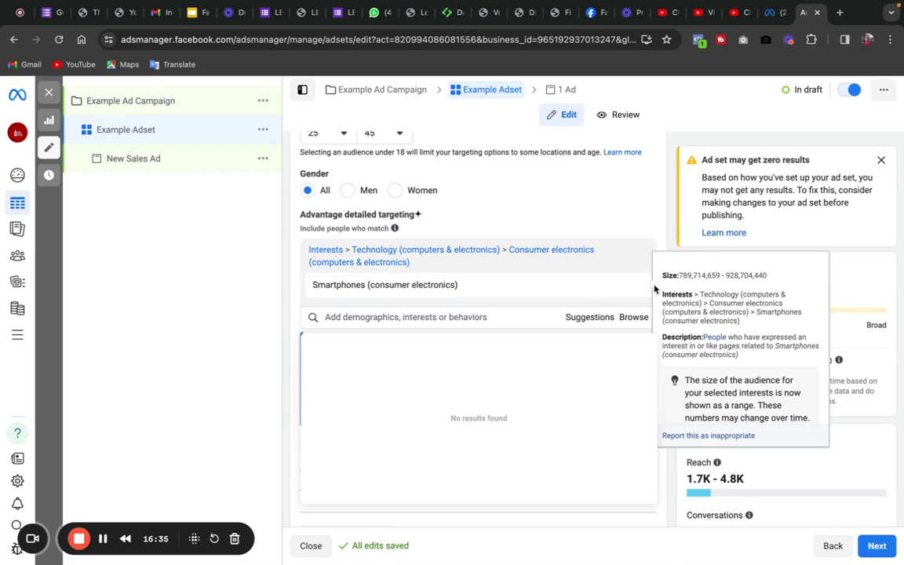
# Look through the suggestions related to Smartphones and add the IPhone (smart phone) interest to the detailed targeting
pyautogui.click(591, 322)
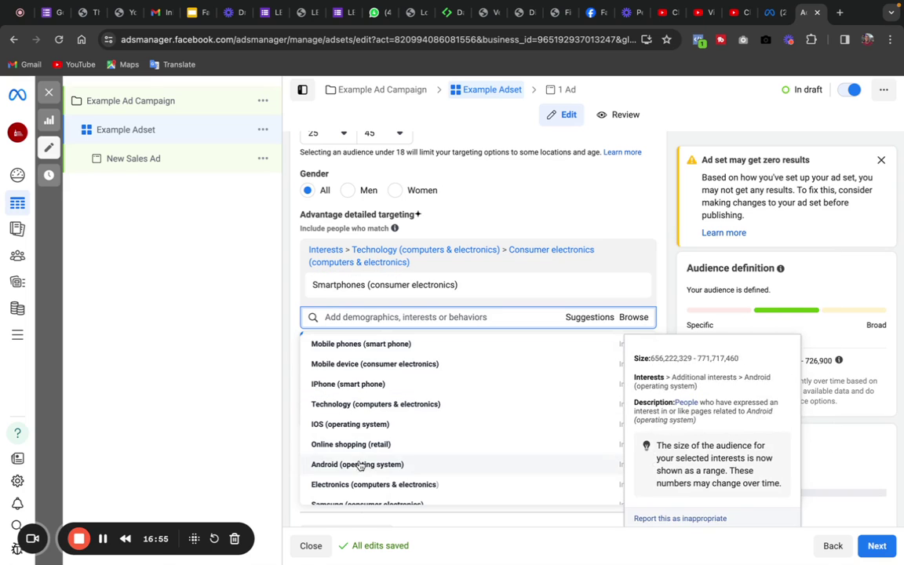
pyautogui.click(346, 385)
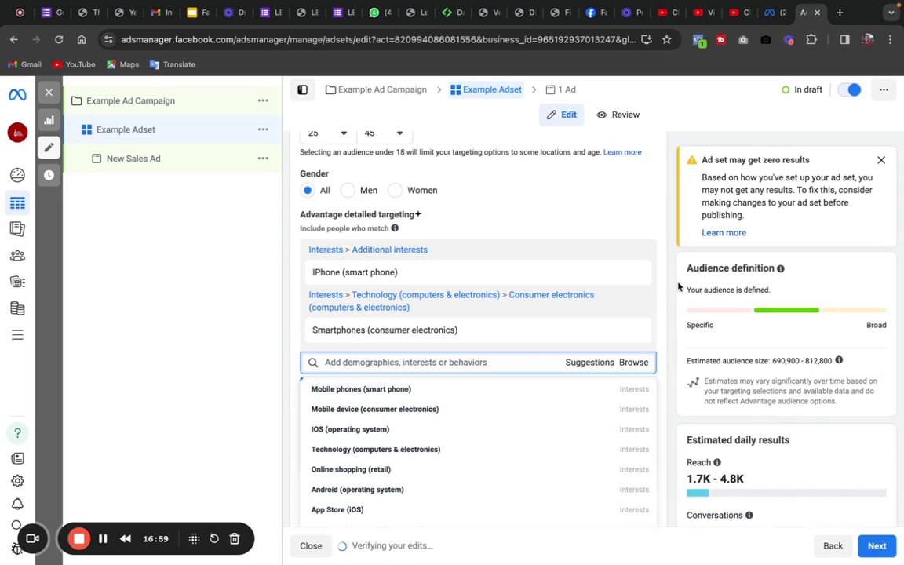
pyautogui.moveTo(375, 275)
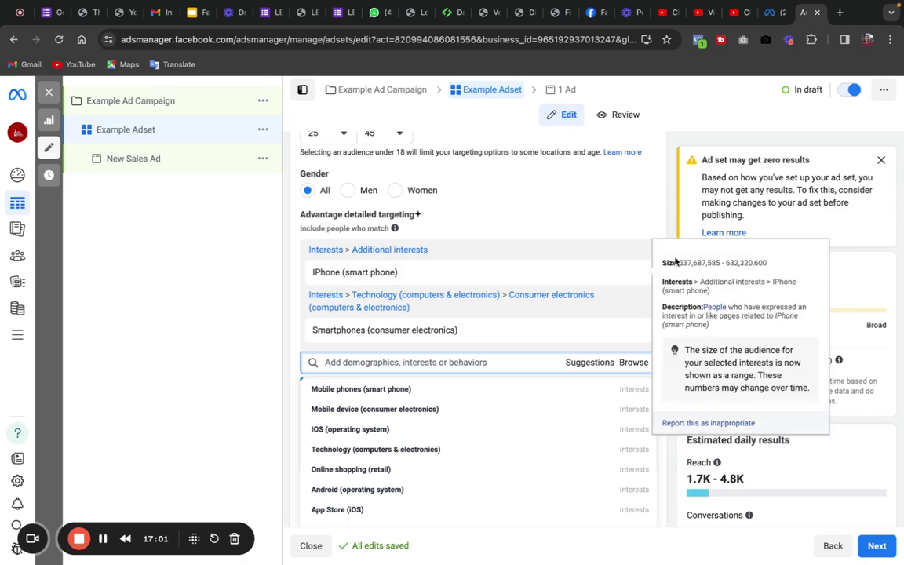
pyautogui.click(612, 227)
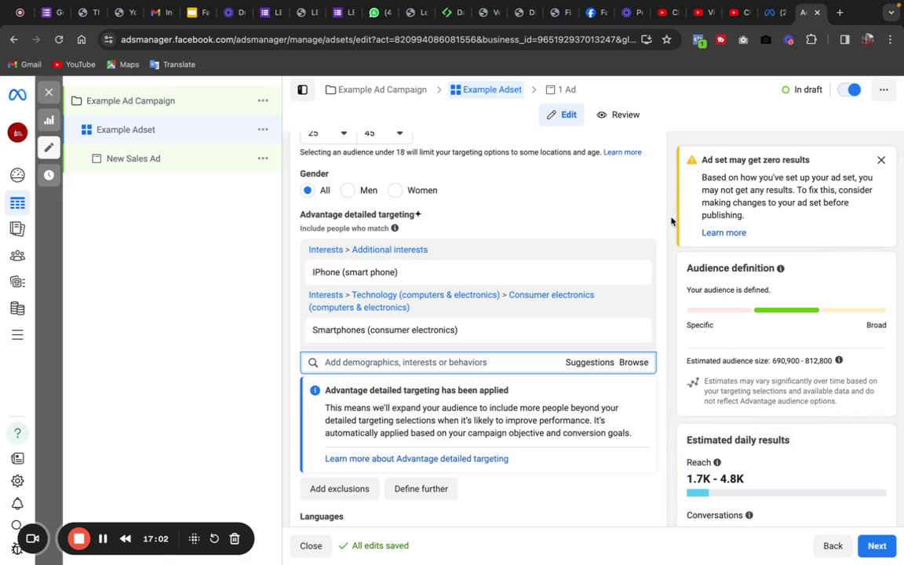
# Review the refreshed suggestions and add the IOS (operating system) interest to the detailed targeting
pyautogui.click(584, 364)
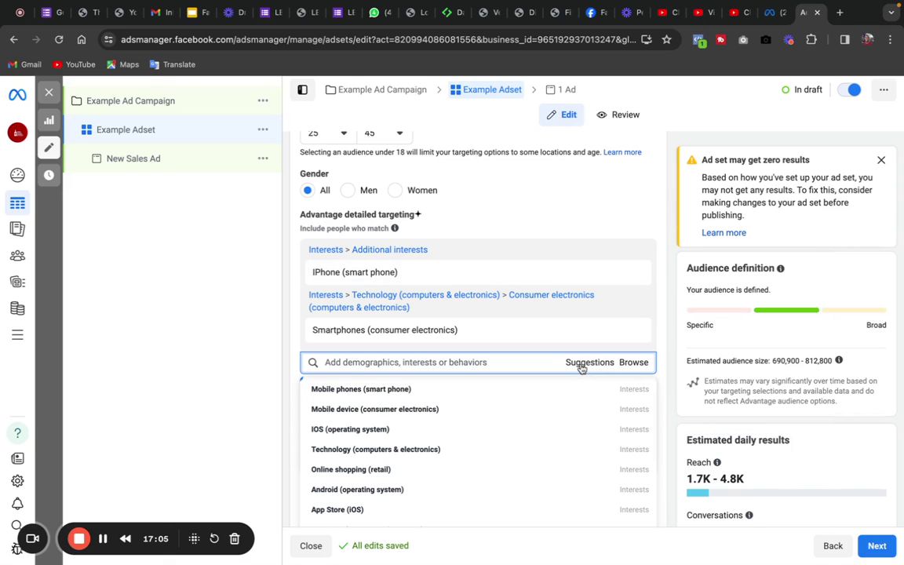
pyautogui.moveTo(334, 510)
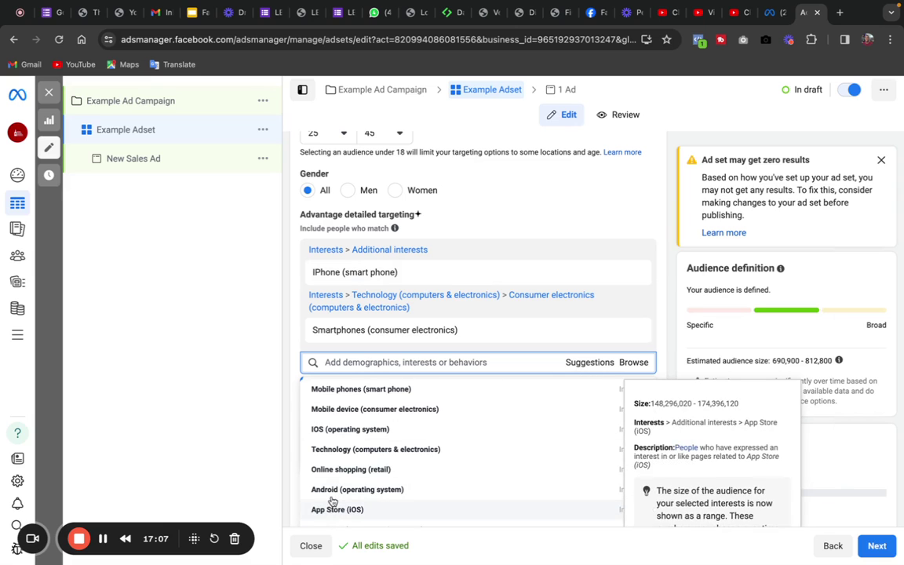
pyautogui.moveTo(330, 431)
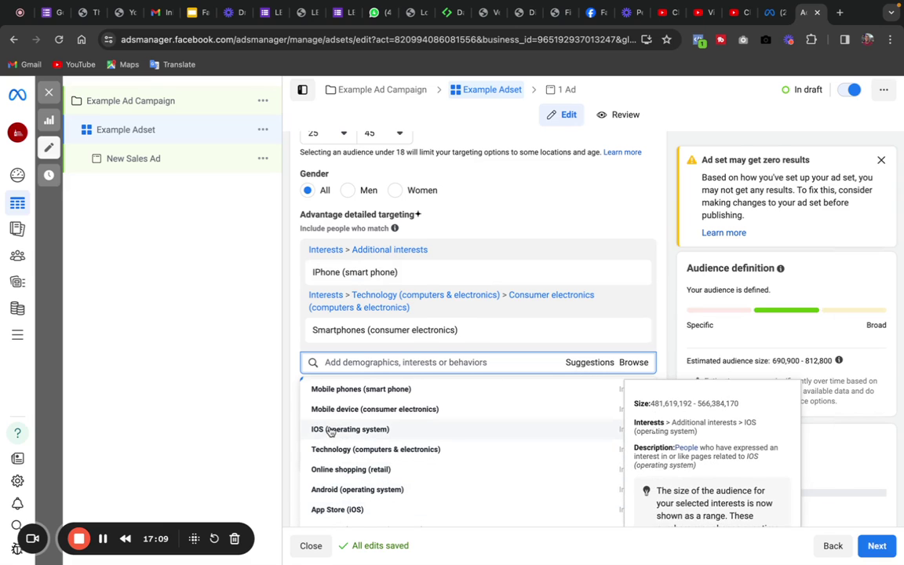
pyautogui.click(331, 431)
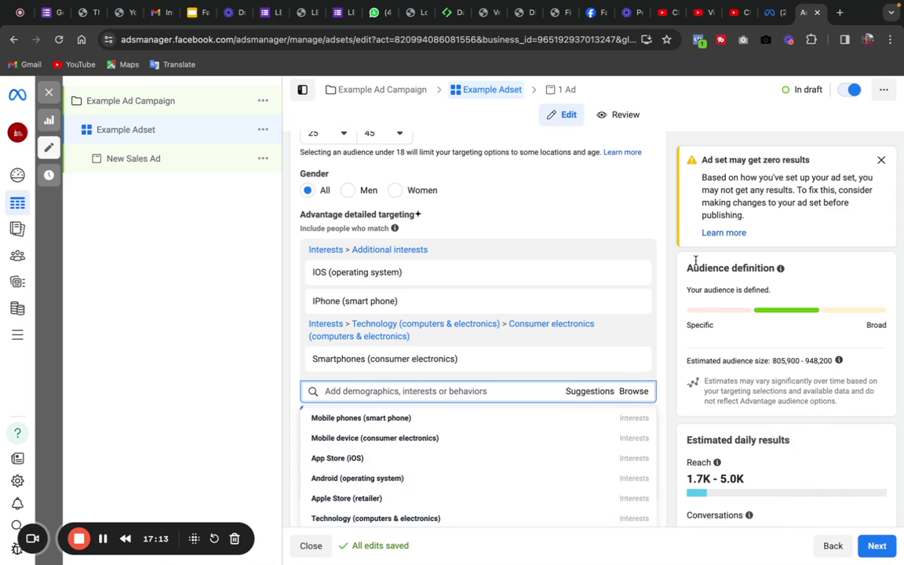
pyautogui.click(659, 230)
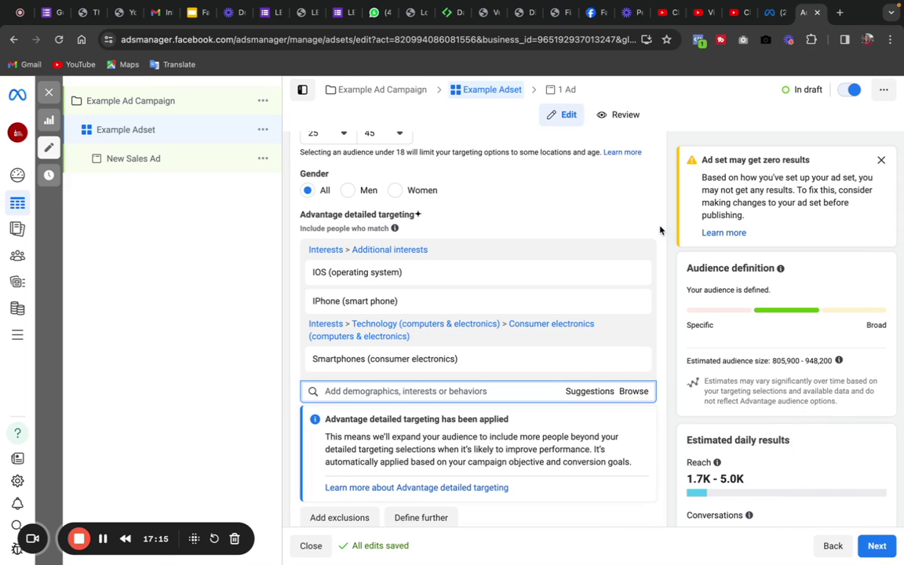